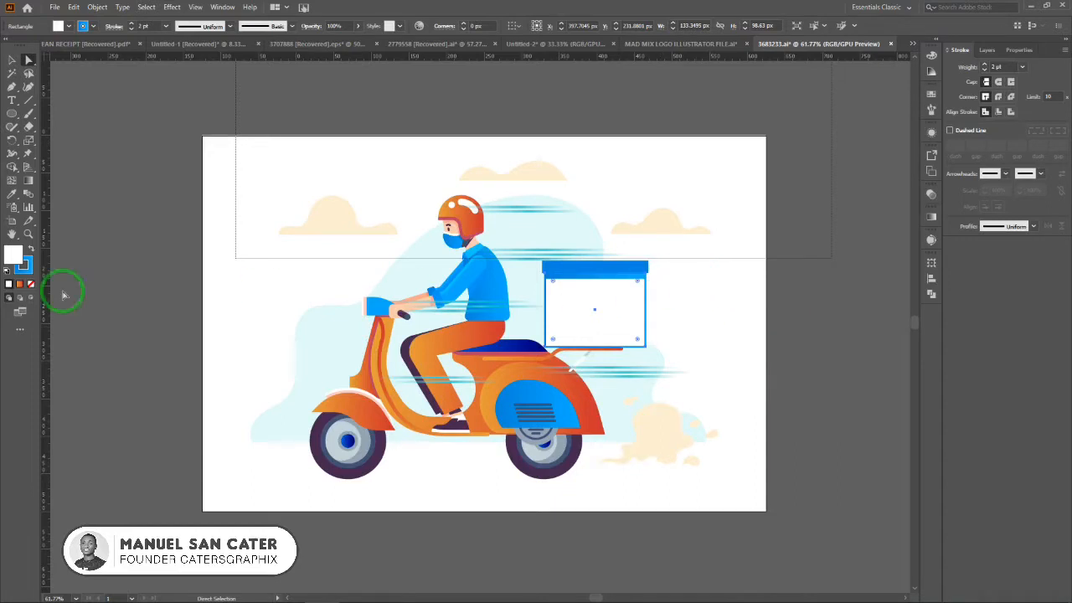
Step: Review the complete list of available tools down to the navigation group
left_click(30, 235)
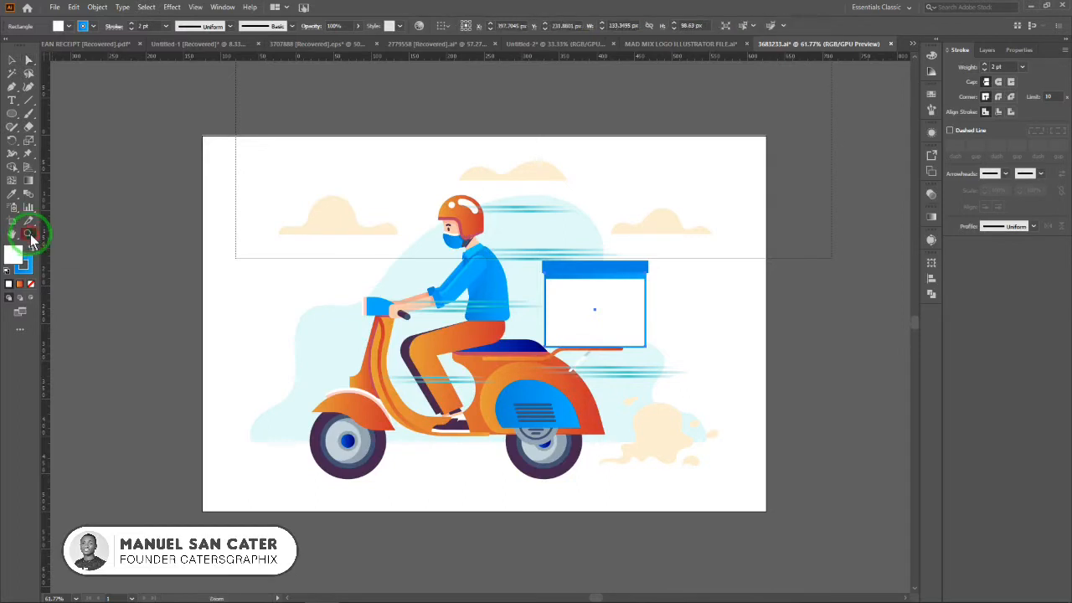
key("a")
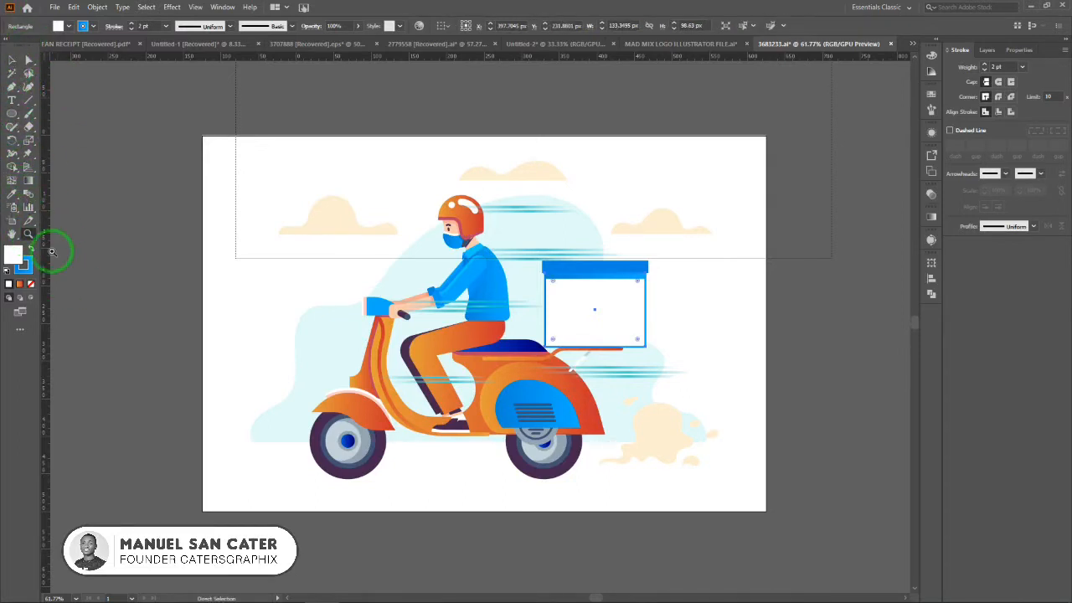
left_click(22, 331)
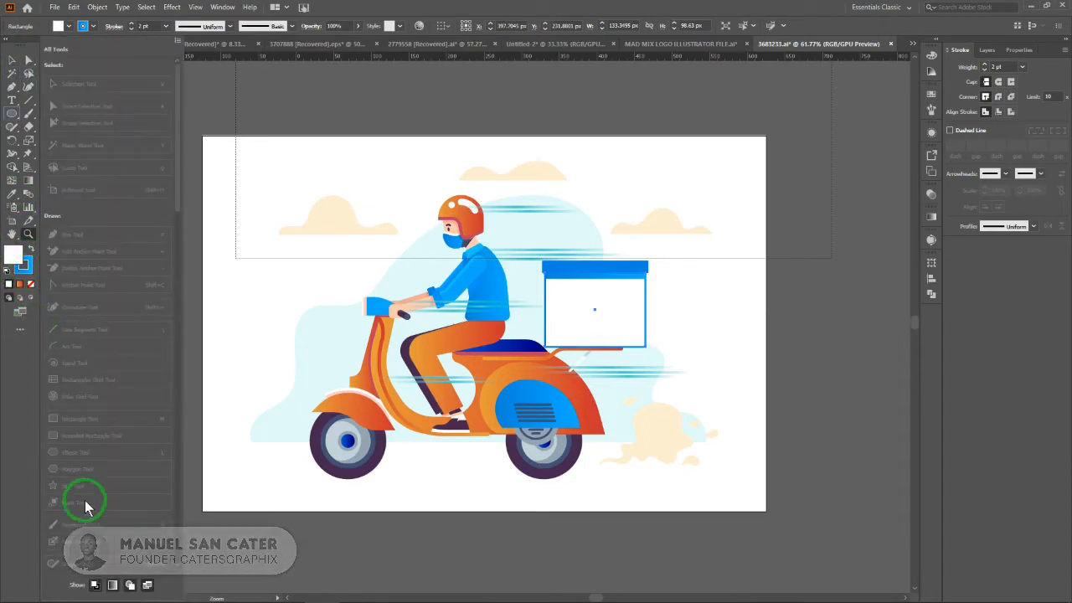
scroll(81, 501, "down", 10)
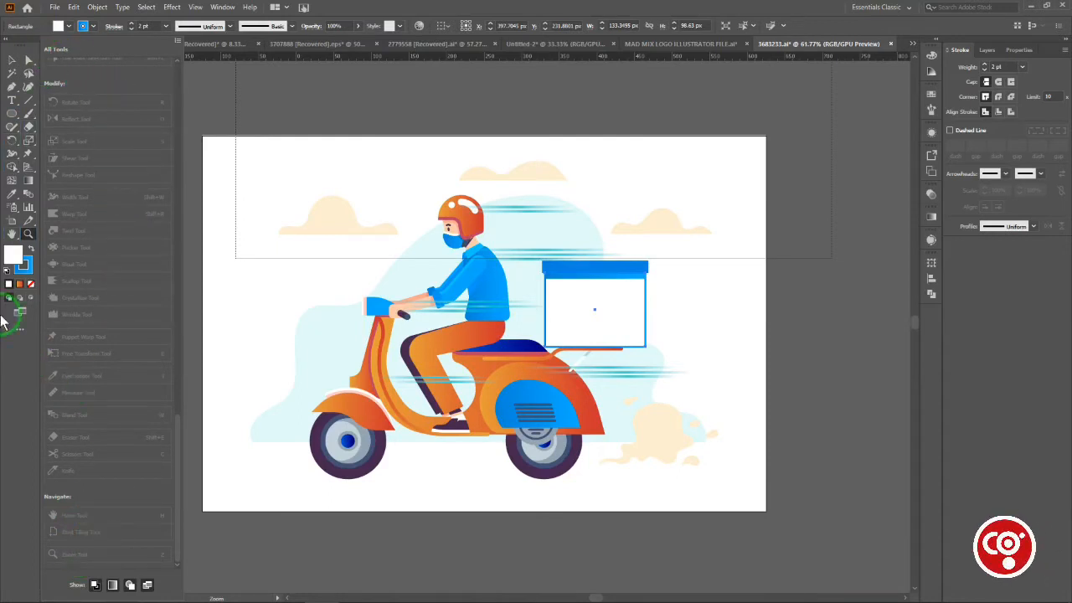
left_click(2, 459)
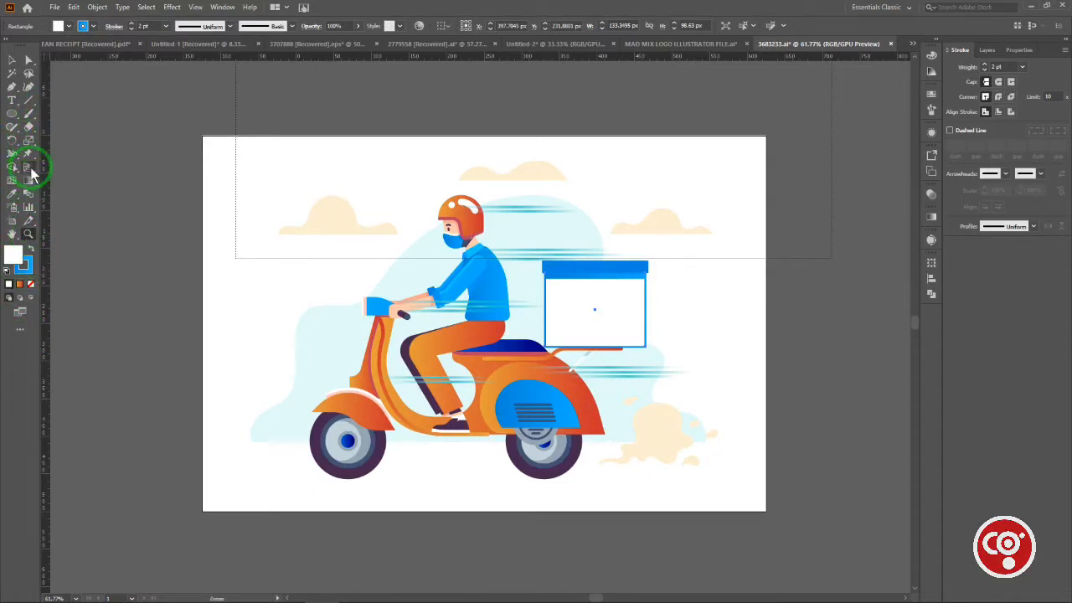
Step: Examine the rider's helmet and the nearby cloud with the Zoom tool, enlarging and reducing the view around each
left_click(29, 237)
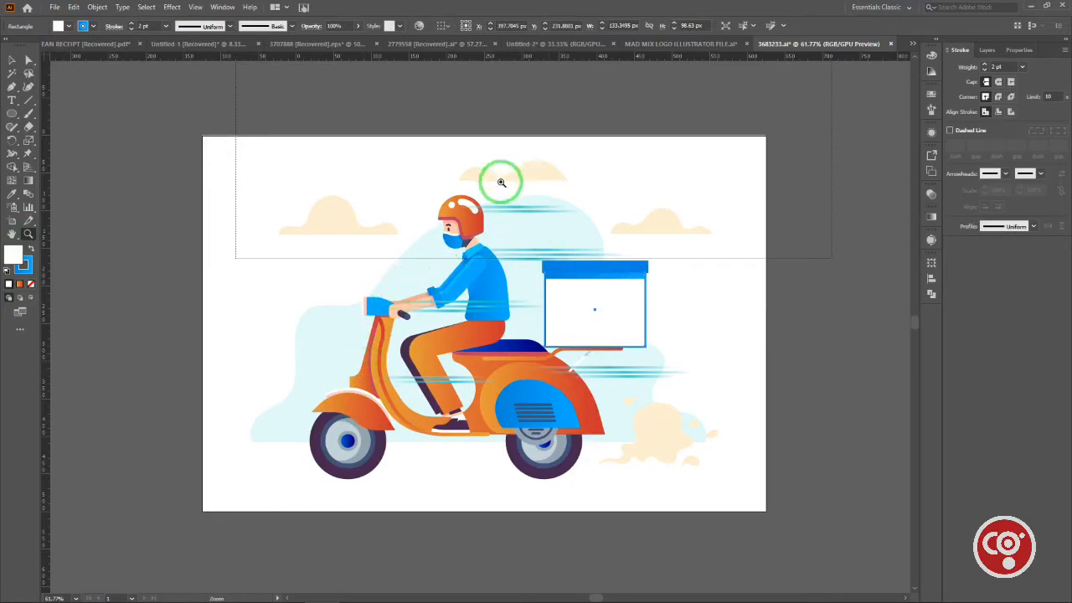
left_click_drag(495, 191, 489, 226)
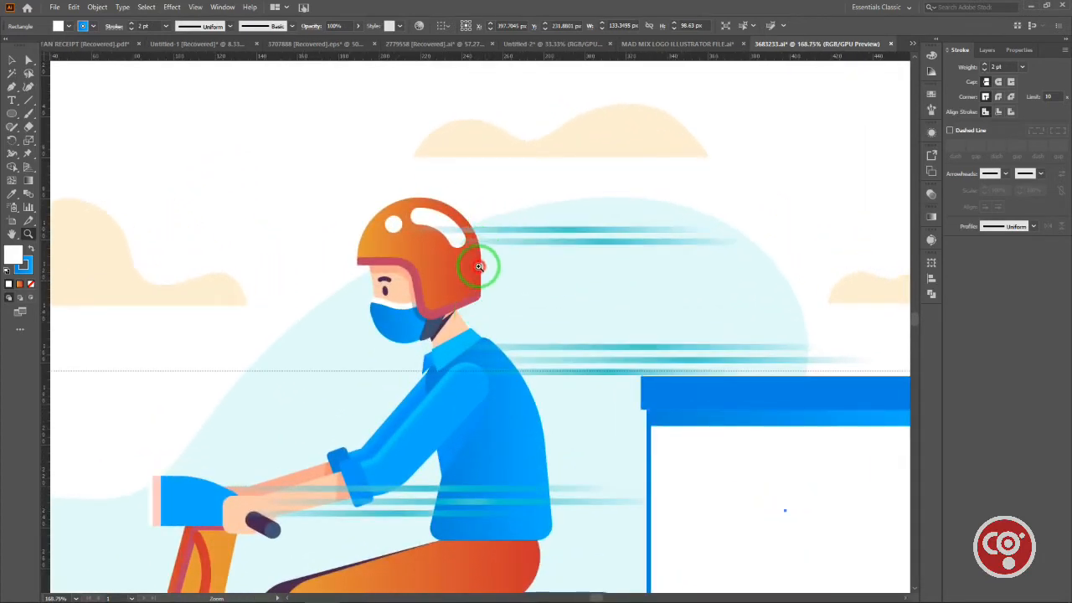
left_click(486, 270)
left_click(569, 289, "alt")
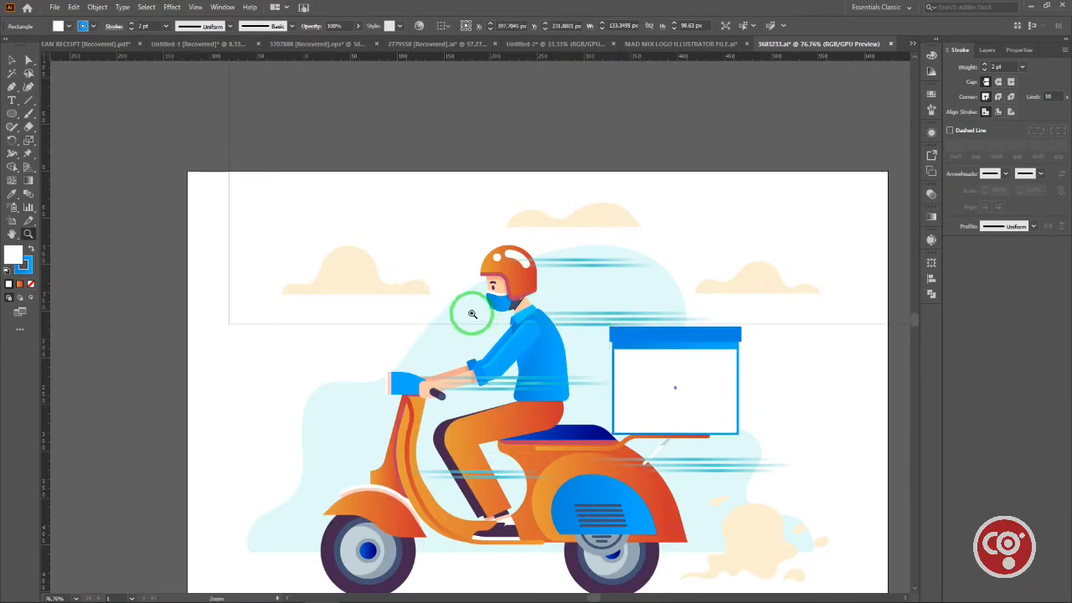
left_click(285, 273)
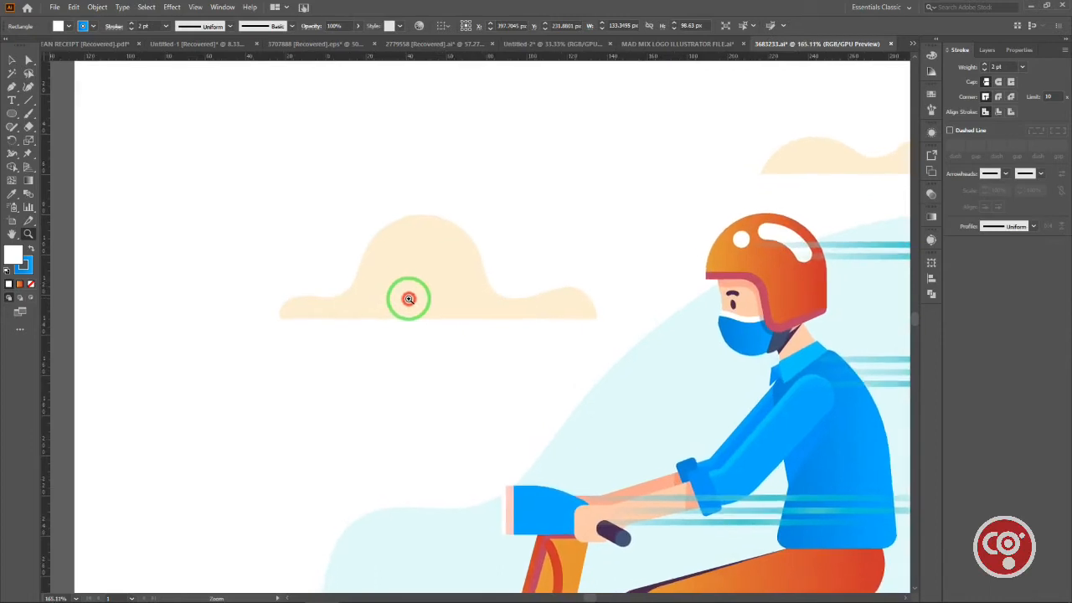
left_click_drag(380, 296, 274, 297)
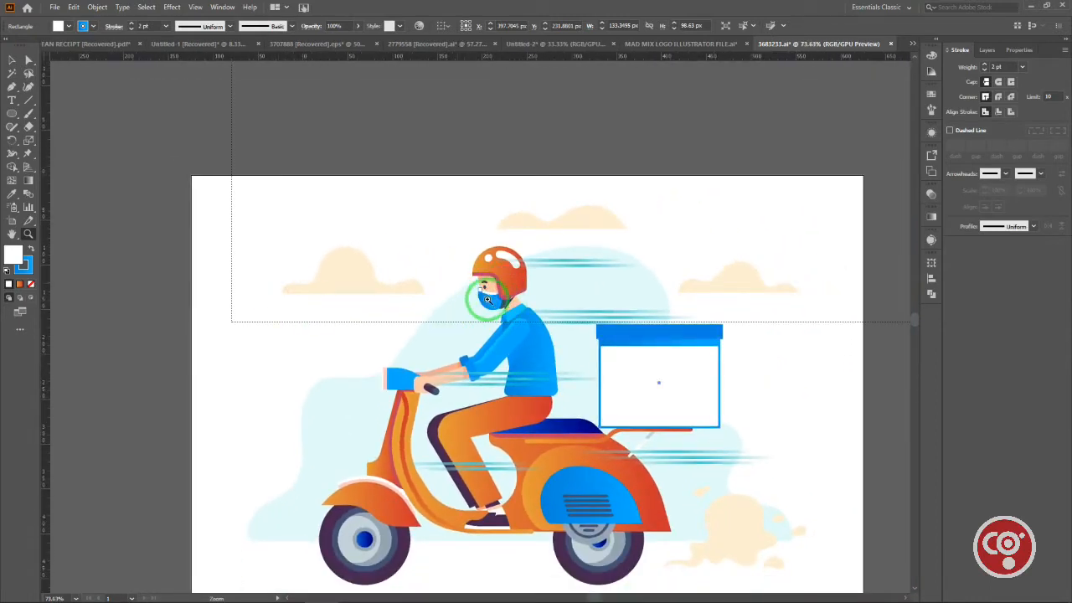
left_click_drag(470, 287, 464, 338)
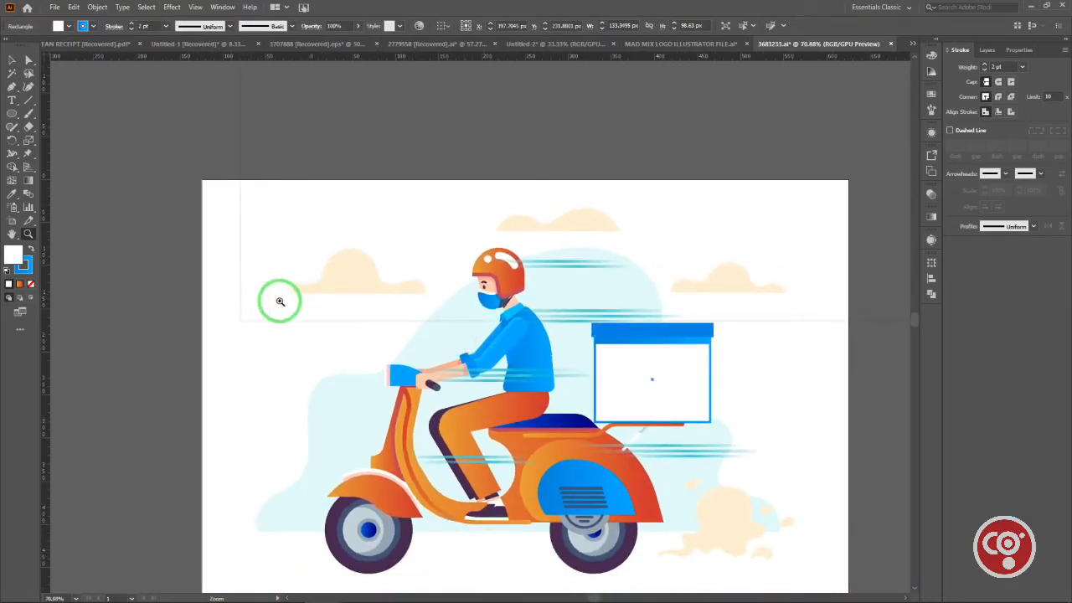
left_click_drag(338, 249, 367, 316)
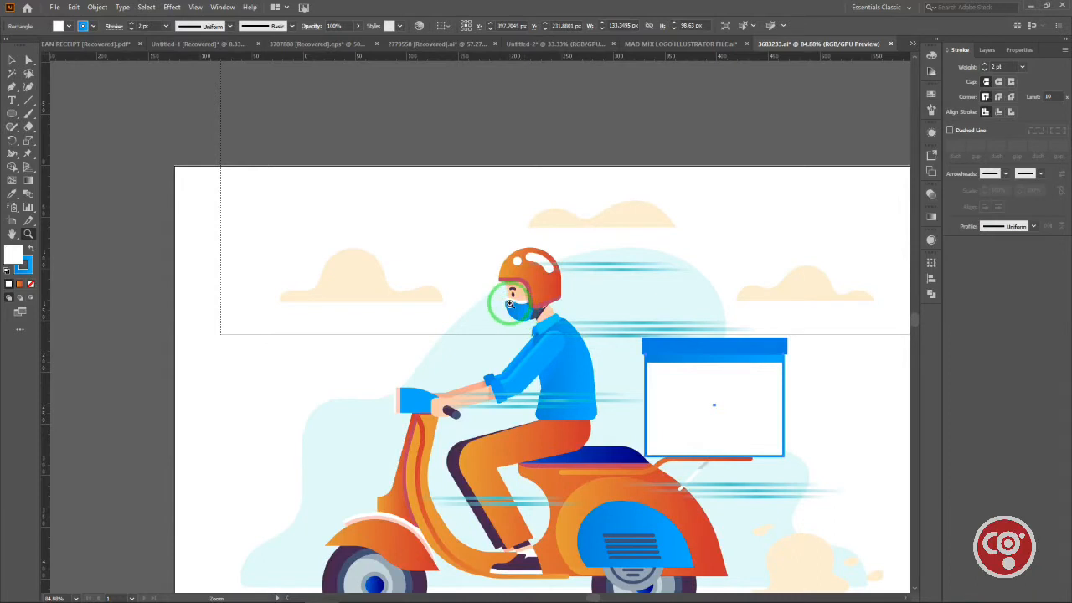
Step: Inspect the rider's face, mask and delivery box up close with the Zoom tool, and return to the whole illustration
left_click_drag(496, 295, 796, 325)
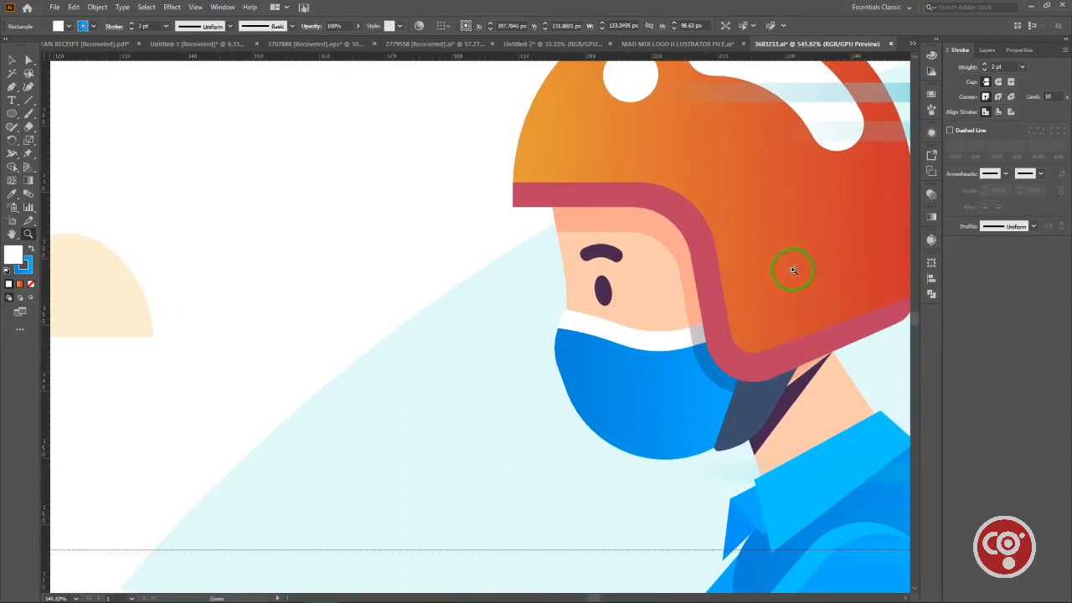
left_click_drag(796, 268, 648, 271)
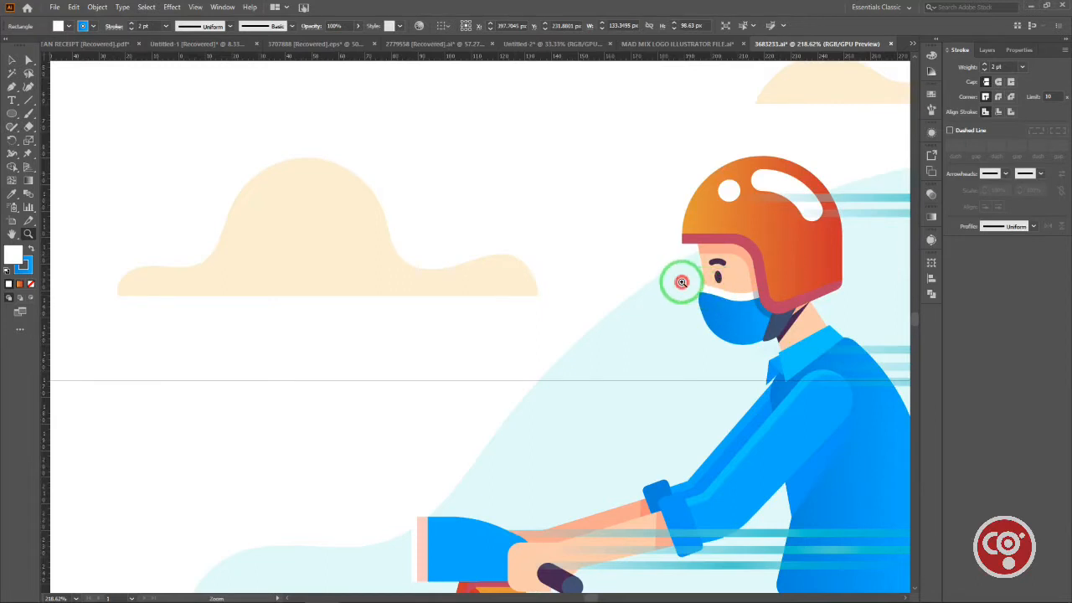
left_click_drag(682, 282, 762, 293)
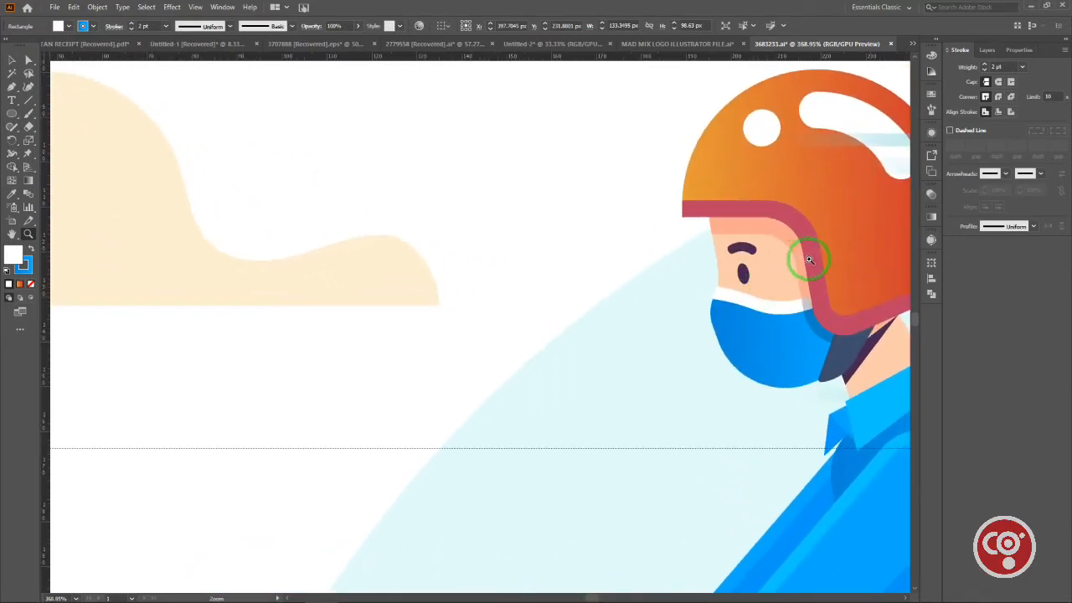
left_click_drag(809, 260, 666, 265)
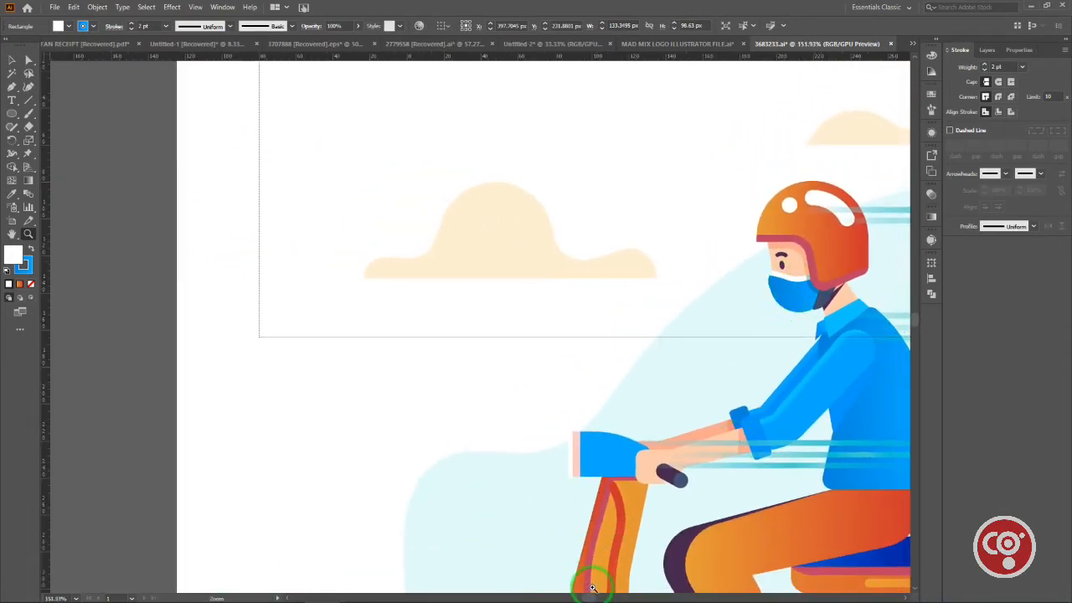
left_click_drag(591, 597, 598, 596)
scroll(540, 368, "down", 3)
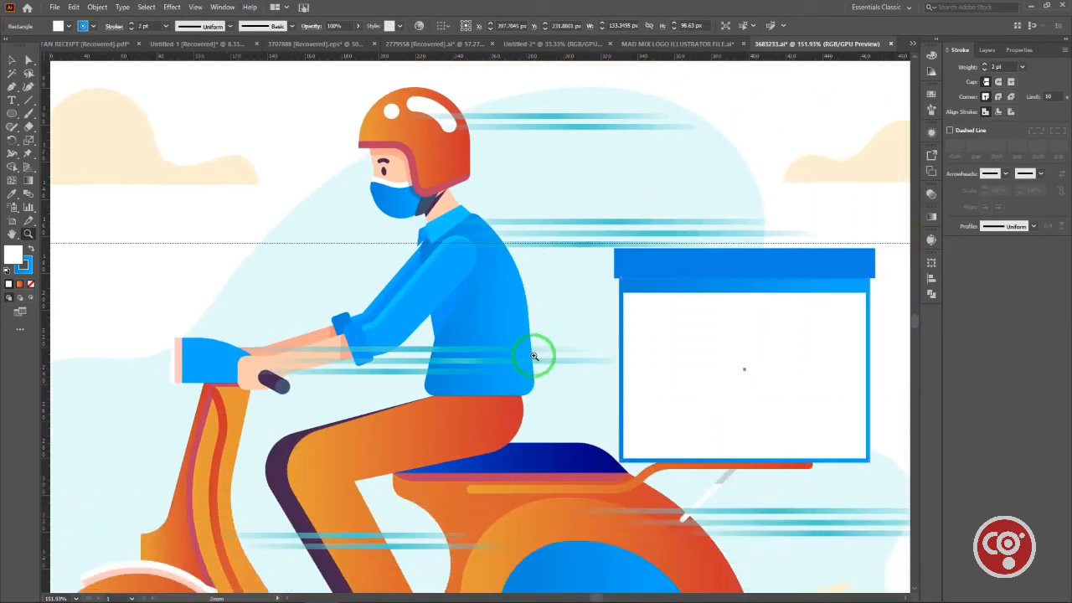
left_click_drag(508, 172, 373, 193)
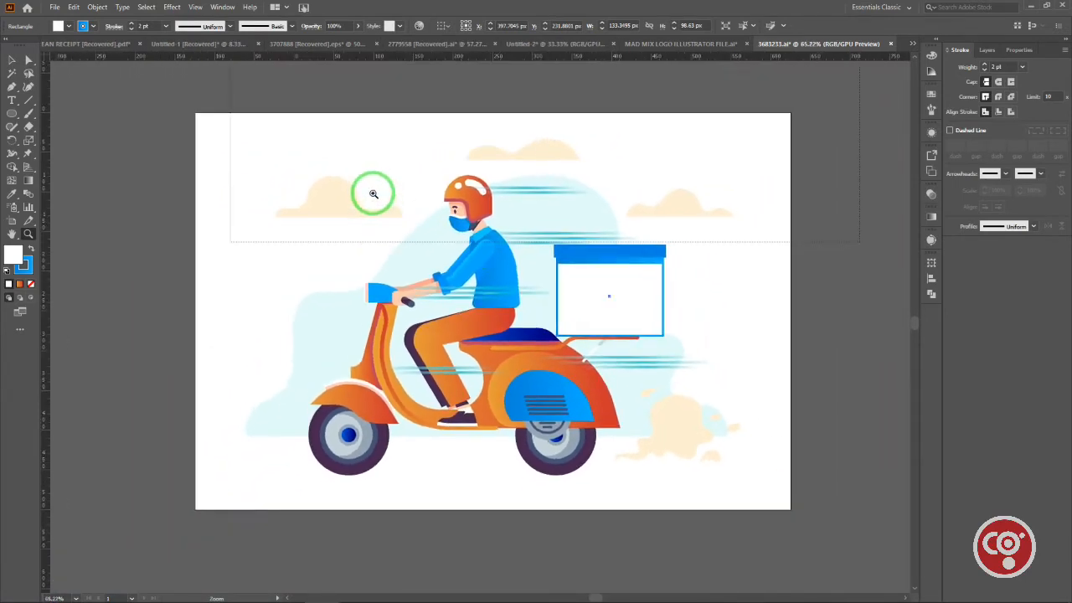
Step: Shift the view of the illustration with the Hand tool and zoom out to 6.25%
left_click(12, 235)
left_click_drag(282, 210, 324, 217)
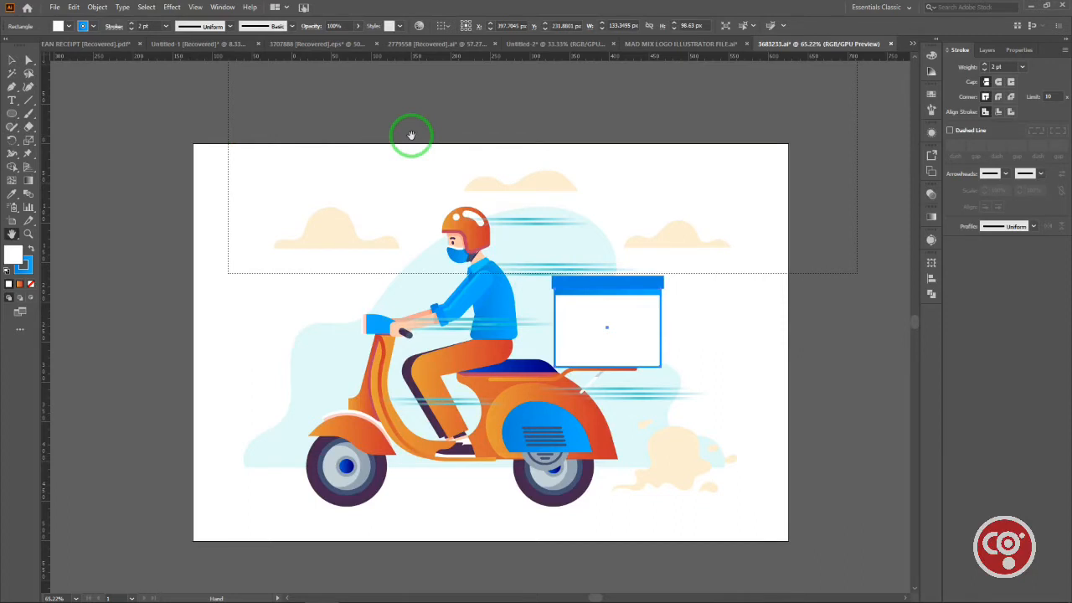
key("ctrl+minus")
key("ctrl+minus")
key("ctrl+minus")
key("ctrl+minus")
key("ctrl+minus")
key("ctrl+minus")
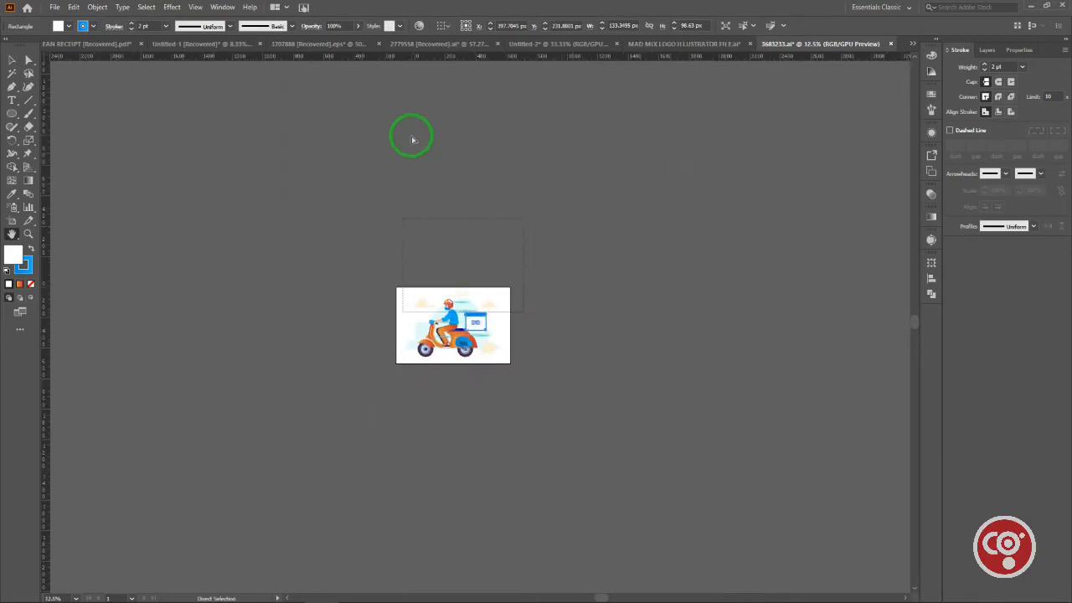
key("ctrl+minus")
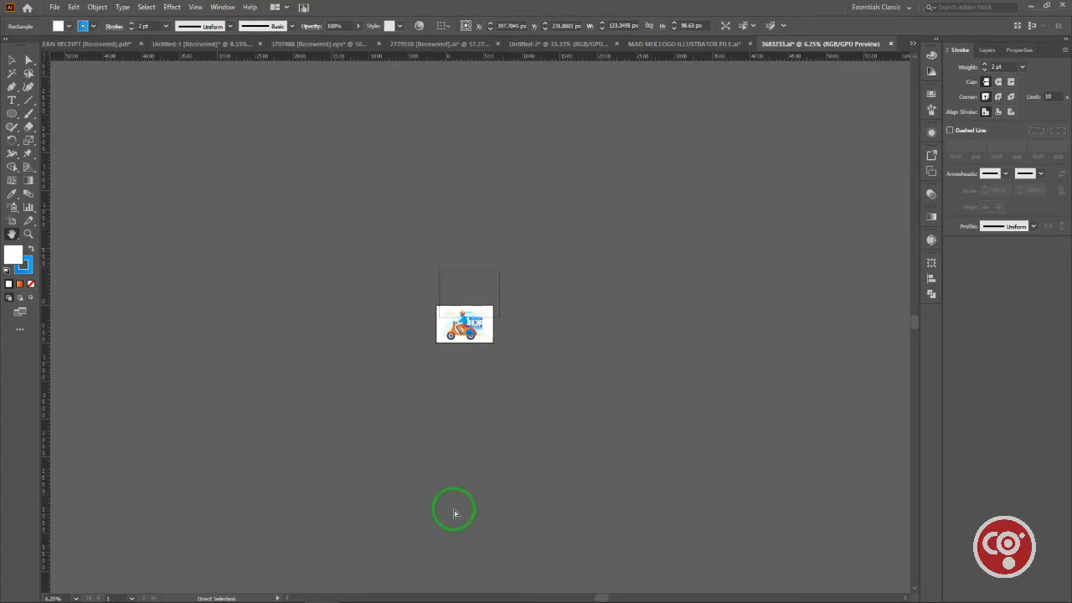
Step: Zoom in to 33.33% and pan around the scooter artboard in several directions with the Hand tool
key("ctrl+equal")
key("ctrl+equal")
key("ctrl+equal")
key("ctrl+equal")
key("ctrl+equal")
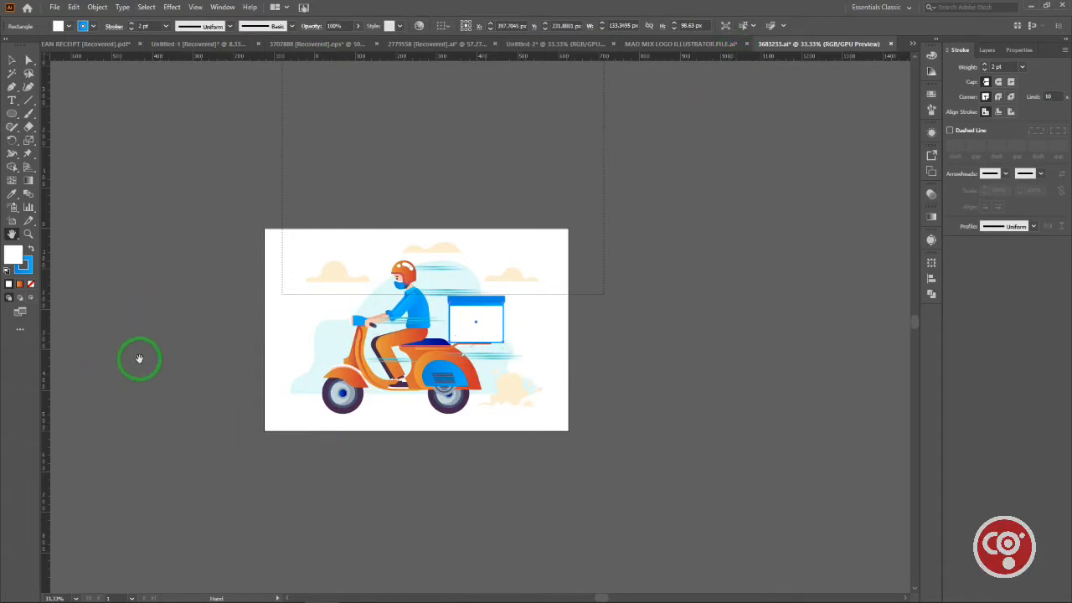
left_click(32, 263)
left_click(13, 237)
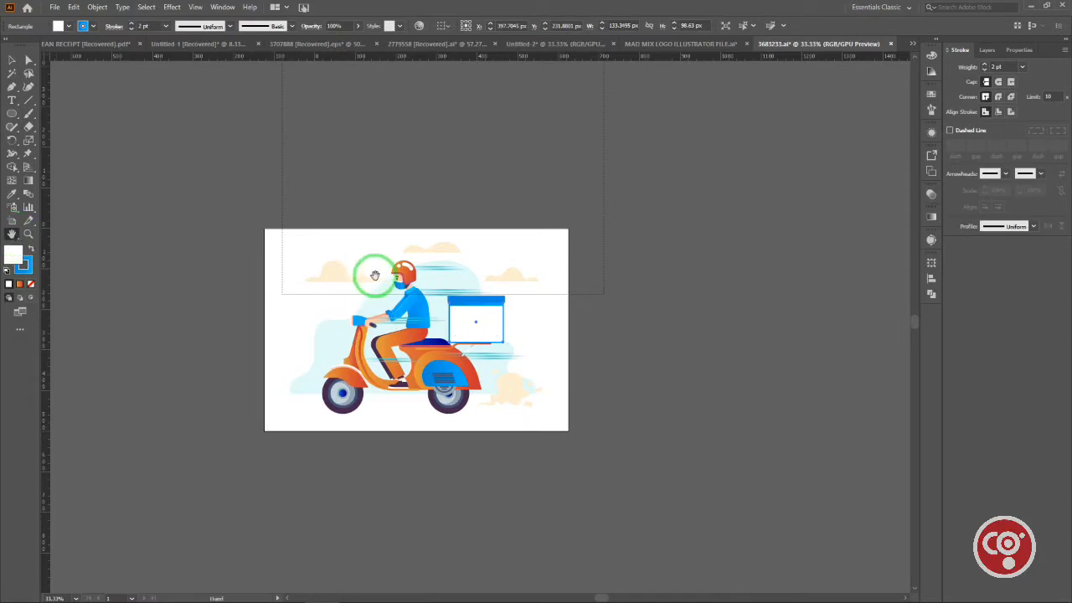
left_click_drag(383, 271, 419, 322)
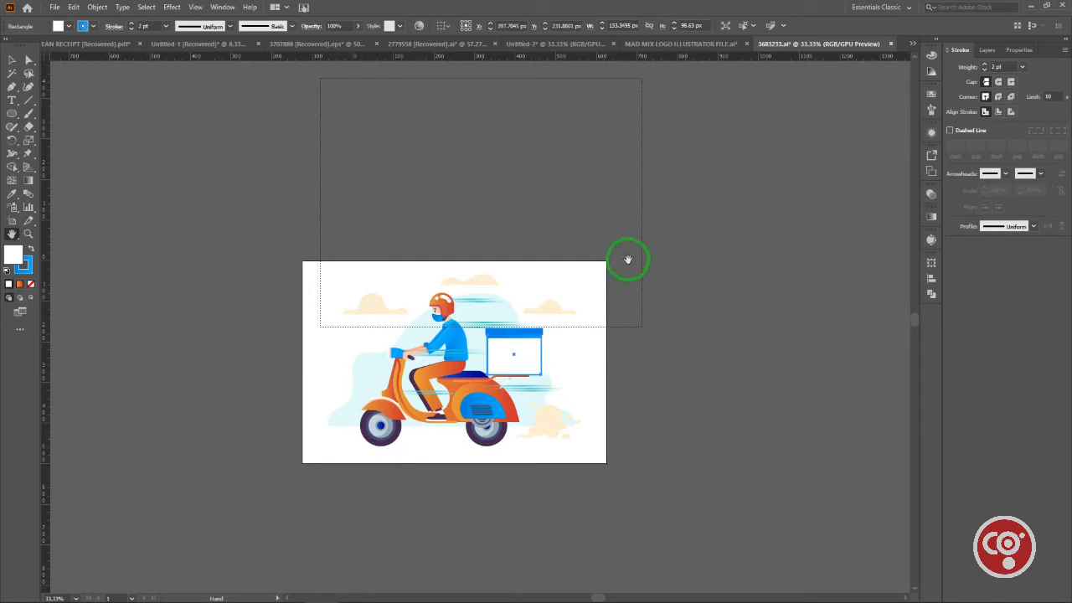
left_click_drag(478, 235, 598, 239)
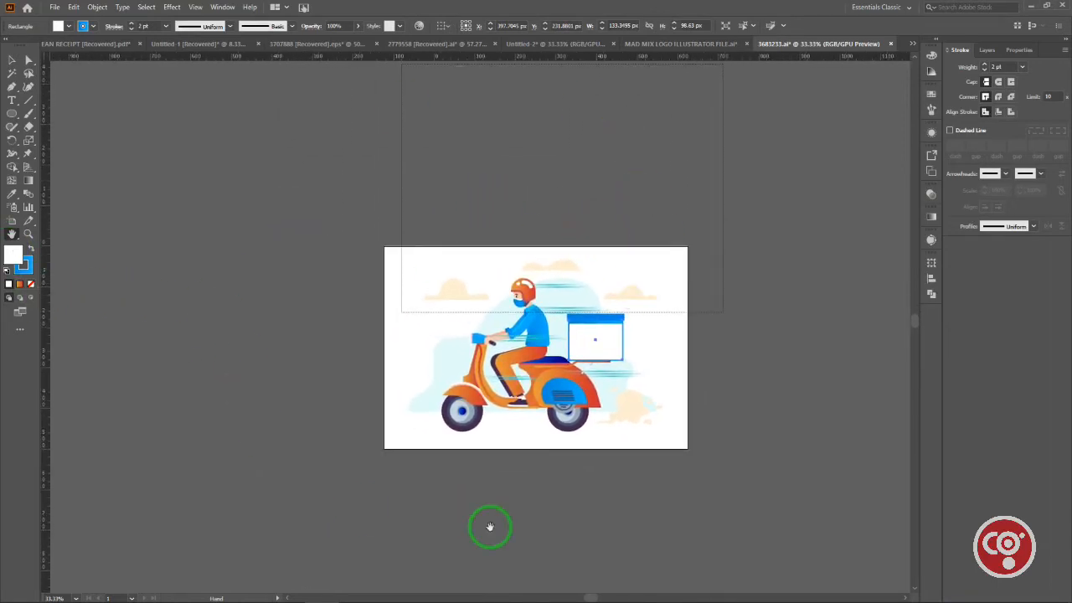
mouse_move(611, 285)
left_mouse_down()
mouse_move(371, 192)
mouse_move(249, 110)
mouse_move(508, 218)
mouse_move(846, 114)
mouse_move(670, 567)
mouse_move(148, 311)
mouse_move(134, 126)
mouse_move(609, 282)
mouse_move(474, 201)
mouse_move(611, 306)
left_mouse_up()
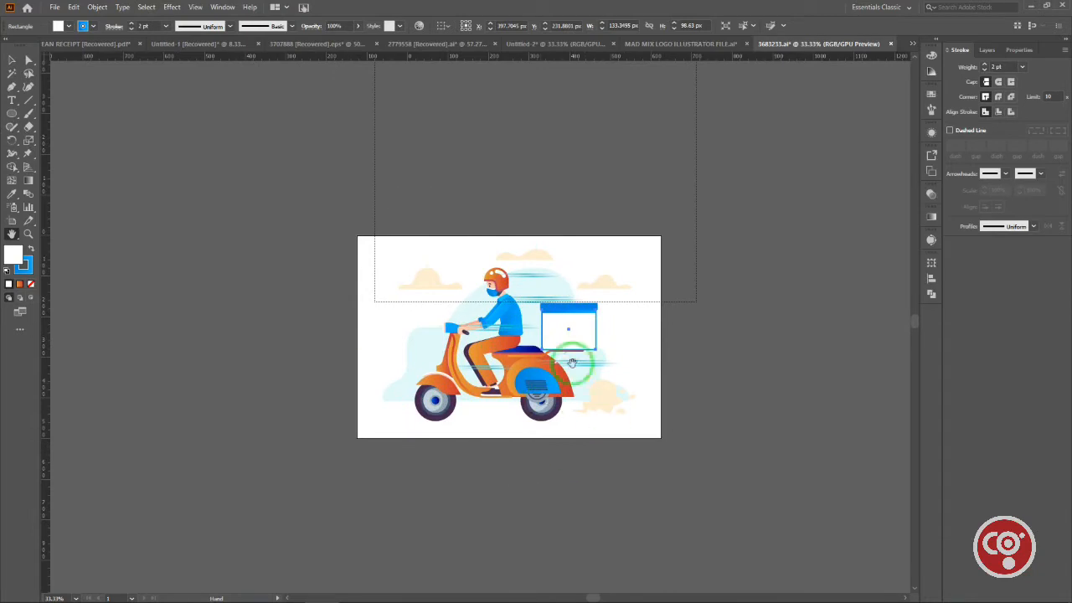
left_click_drag(490, 298, 578, 375)
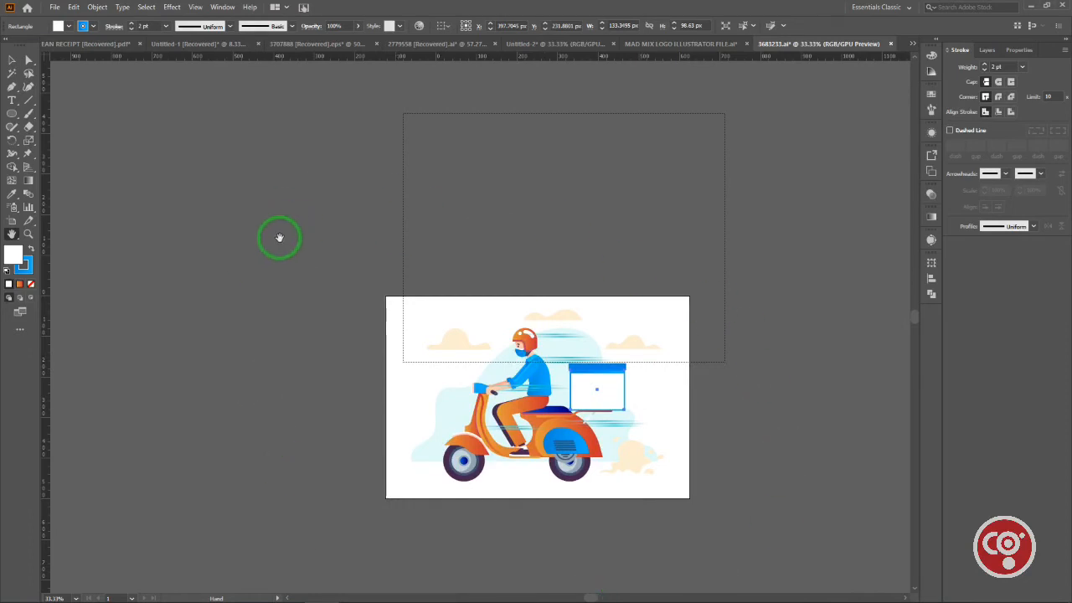
Step: Try to move Artboard 1 slightly with the Artboard tool, accept the locked-objects notice, and leave artboard editing
key("ctrl")
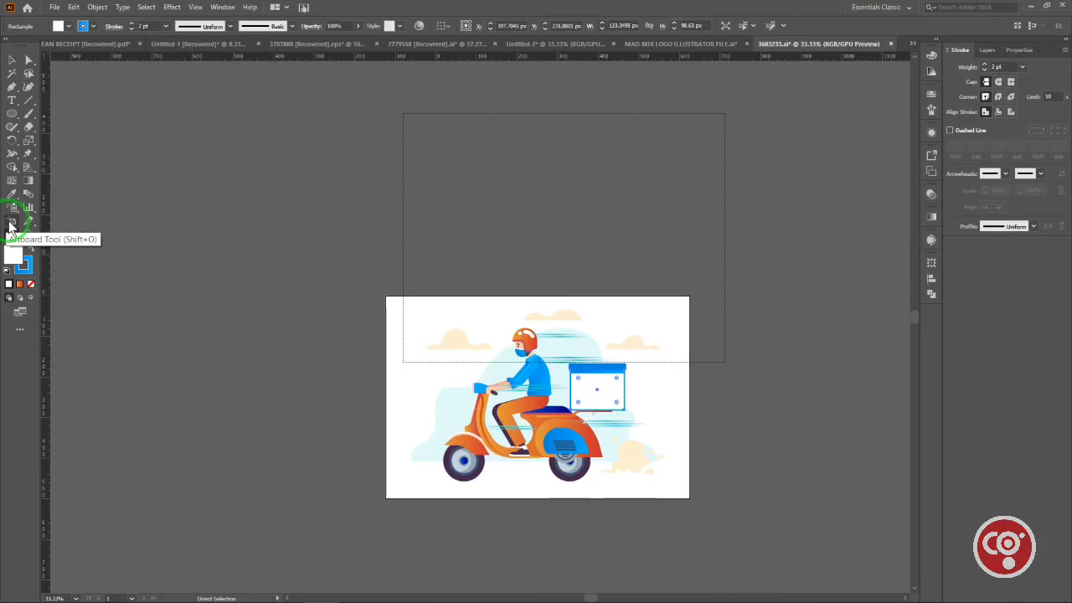
left_click(11, 224)
left_click(412, 319)
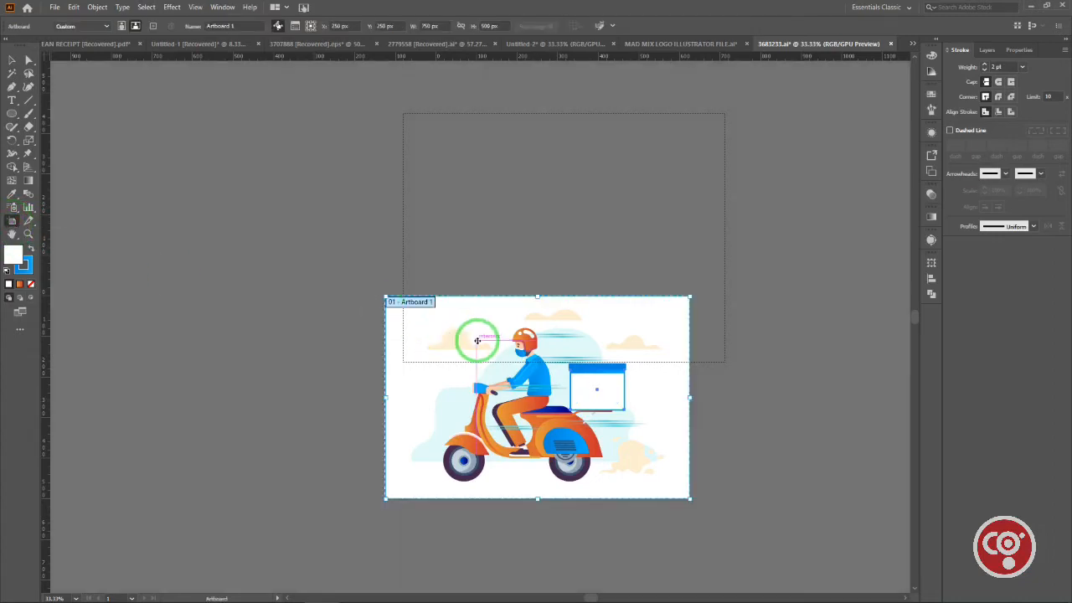
scroll(474, 338, "down", 2)
scroll(478, 339, "up", 2)
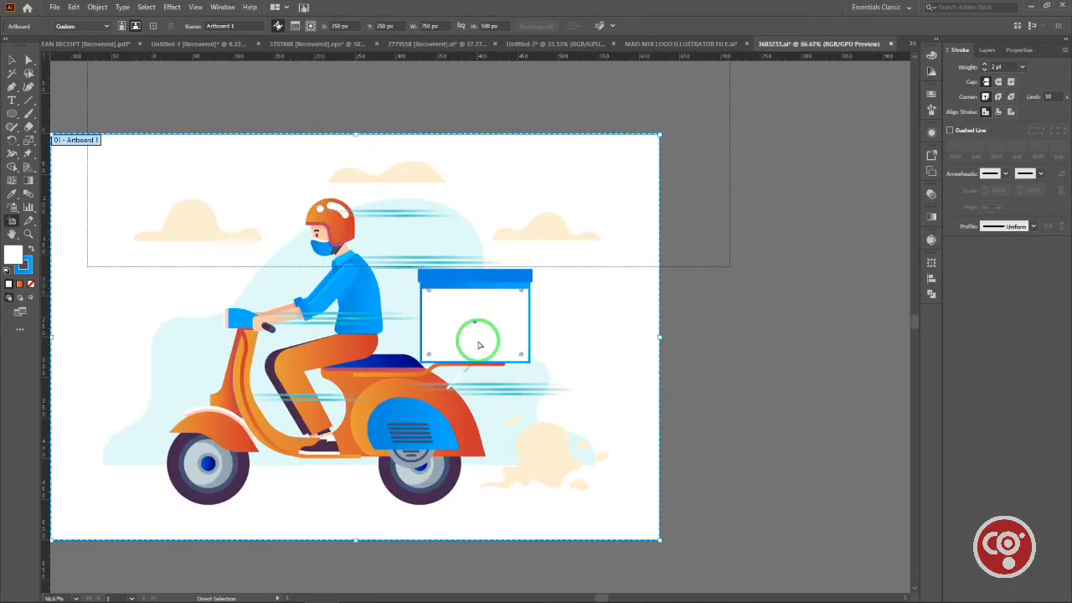
scroll(468, 335, "left", 3)
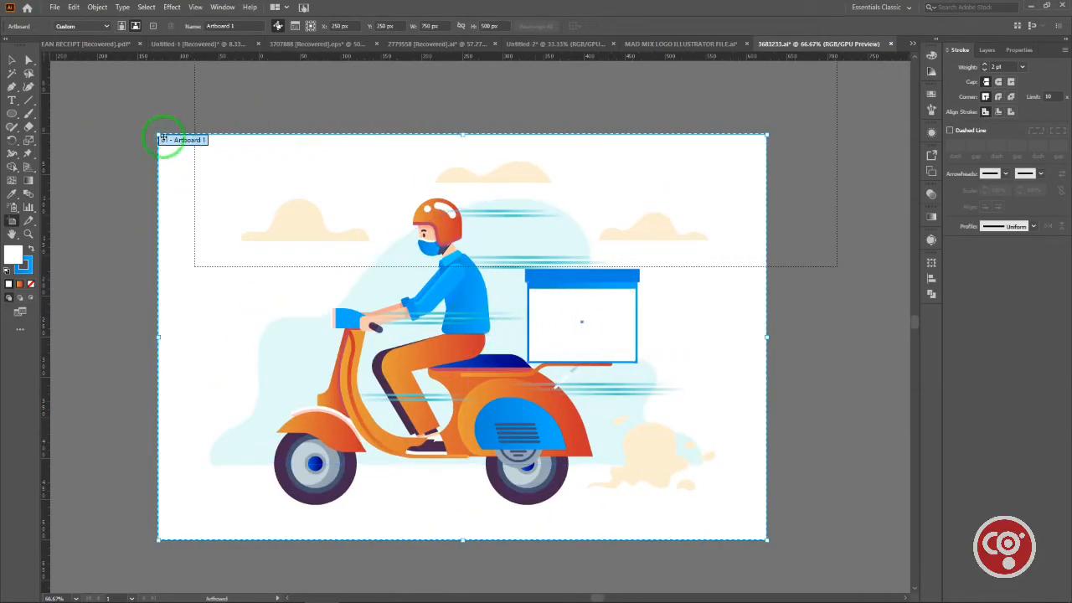
left_click(1007, 174)
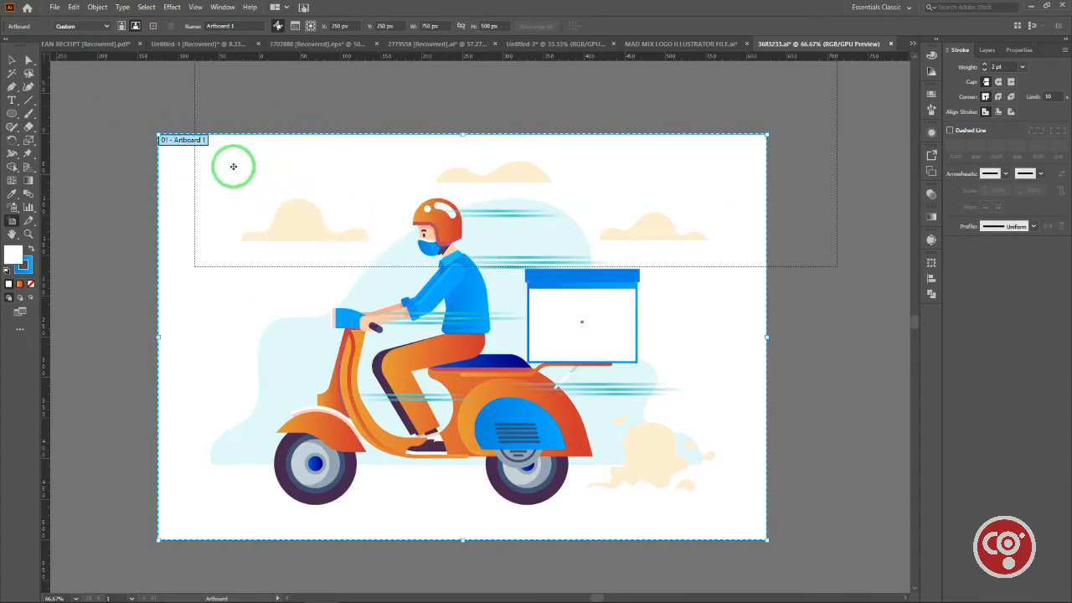
mouse_move(232, 165)
left_mouse_down()
mouse_move(274, 193)
mouse_move(349, 218)
mouse_move(355, 165)
mouse_move(290, 210)
mouse_move(335, 268)
mouse_move(385, 141)
mouse_move(286, 246)
mouse_move(360, 311)
mouse_move(344, 292)
mouse_move(347, 221)
mouse_move(318, 173)
mouse_move(223, 167)
mouse_move(233, 168)
left_mouse_up()
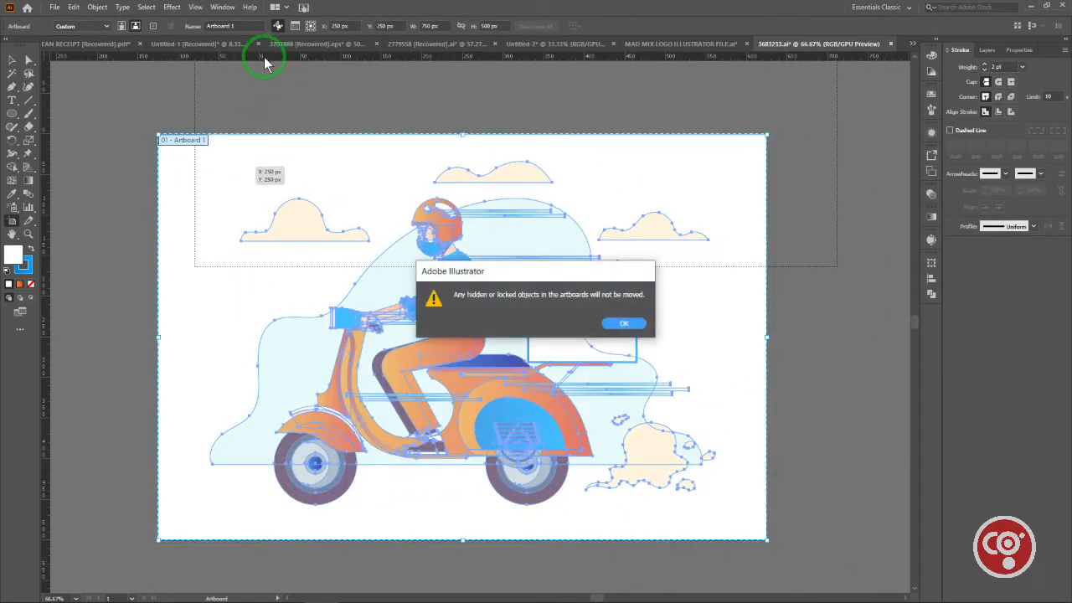
left_click(624, 325)
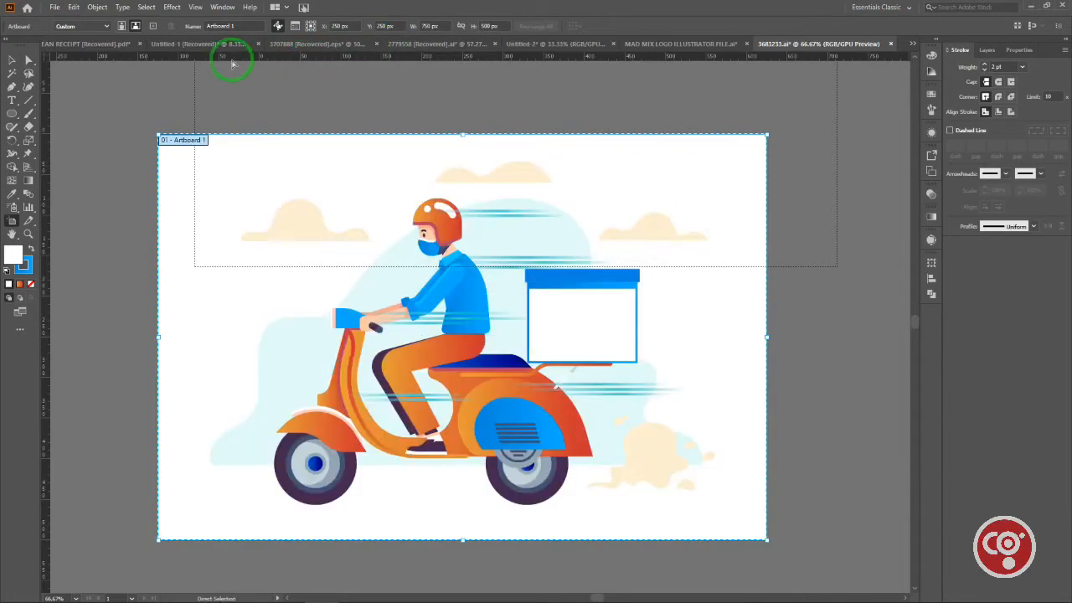
left_click(12, 234)
left_click_drag(192, 215, 221, 232)
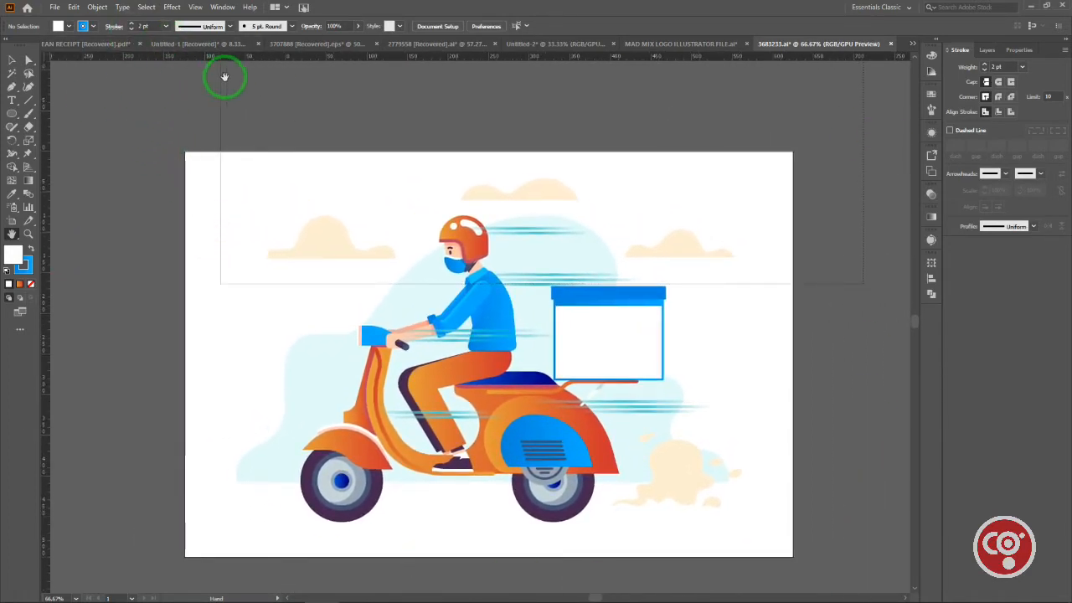
Step: Reposition Artboard 1 and its unlocked artwork several times, accepting the locked-objects notices, and realign it with the white background
left_click(13, 222)
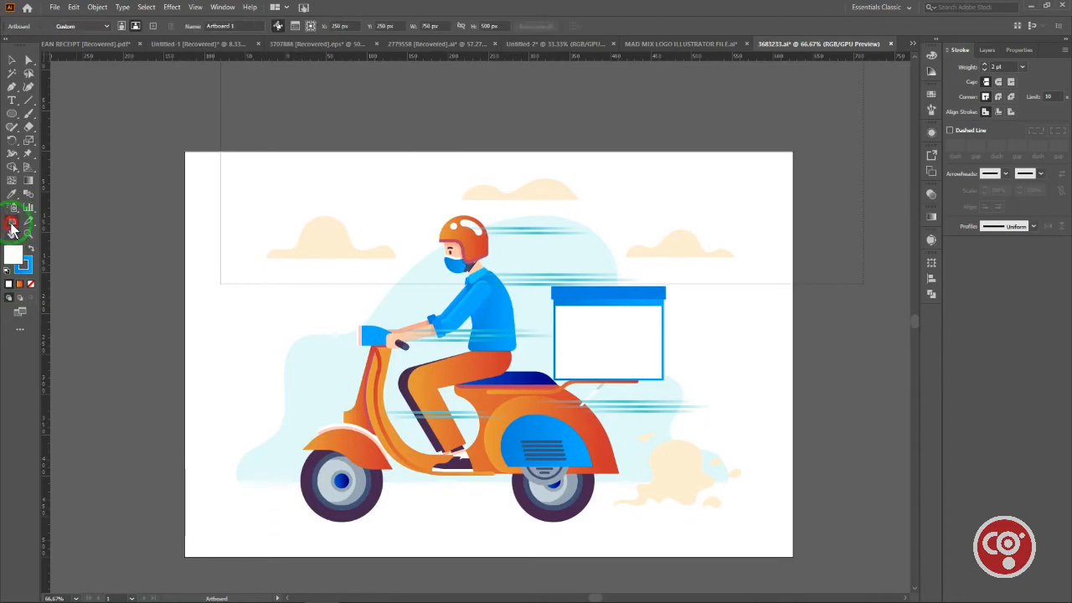
left_click(354, 215)
left_click_drag(305, 207, 243, 190)
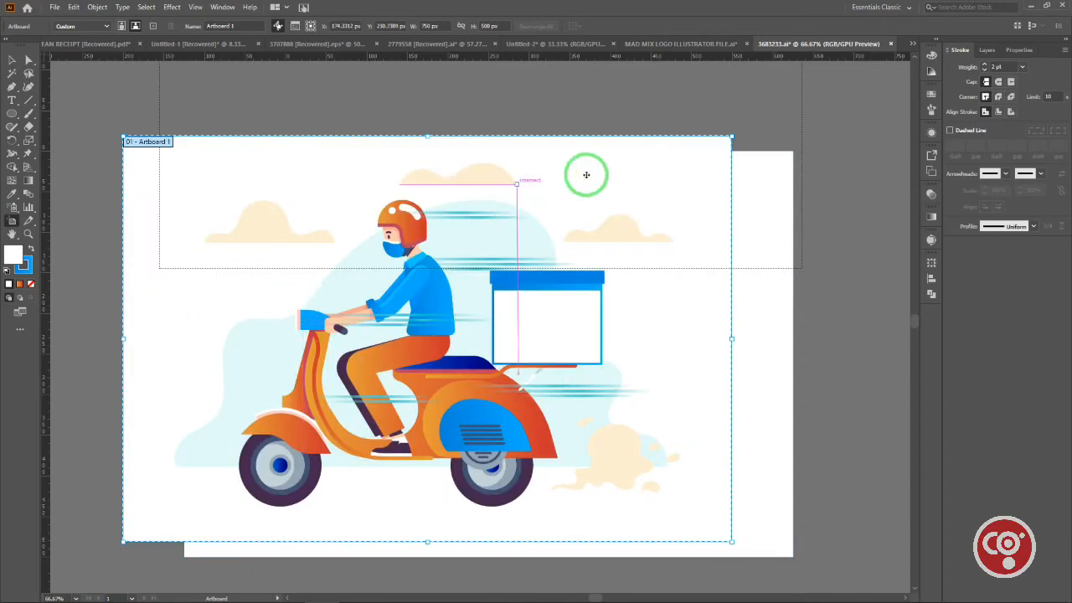
left_click(568, 222)
left_click_drag(568, 222, 556, 270)
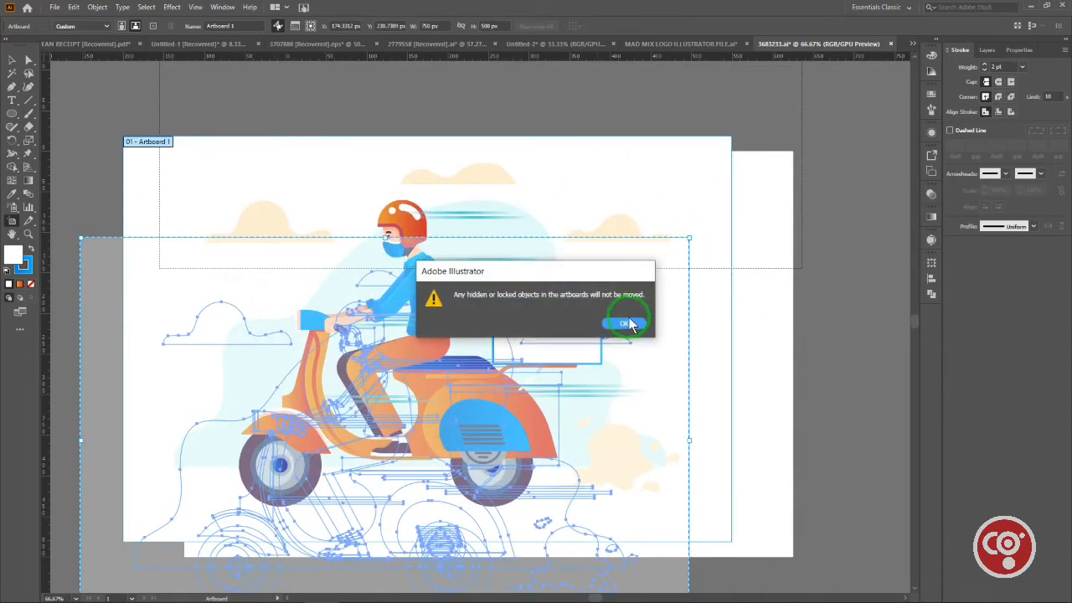
left_click(630, 323)
left_click_drag(395, 258, 472, 184)
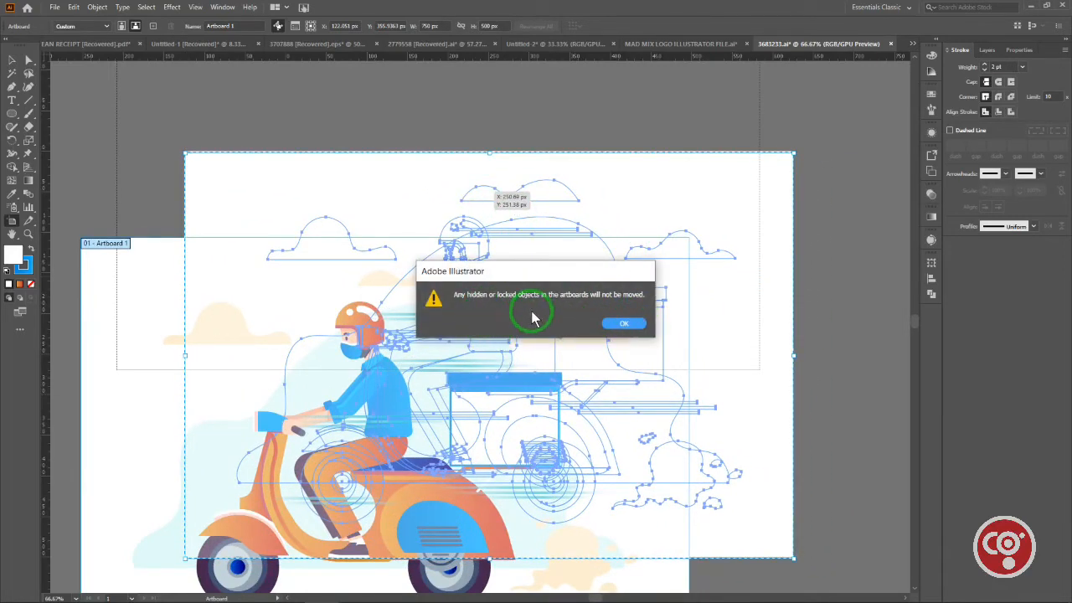
left_click(620, 324)
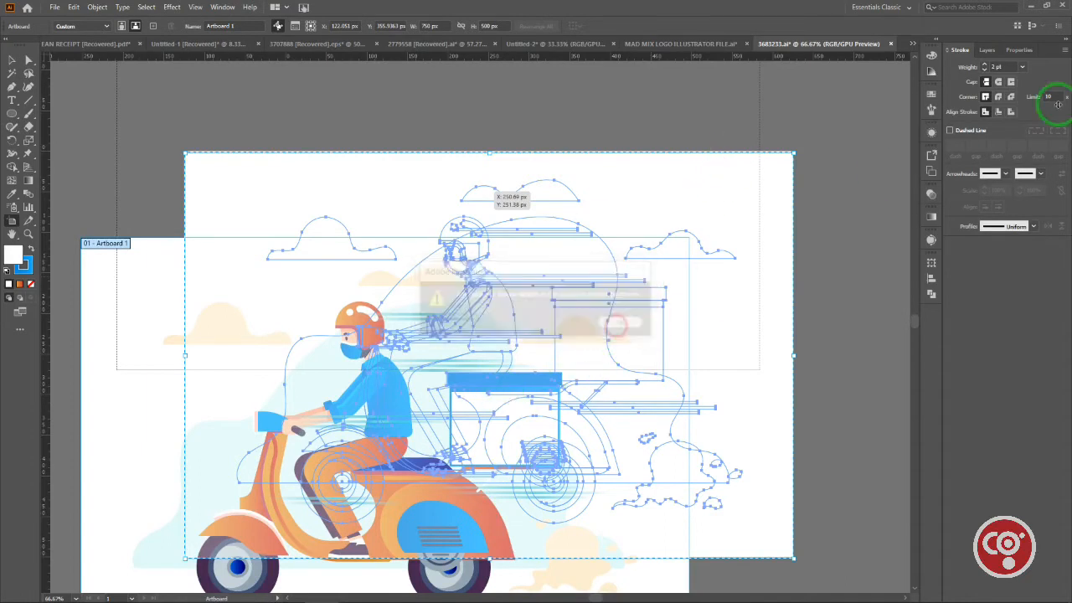
Step: Unlock the BACKGROUND layer and move Artboard 1 with all its artwork down and to the right, to about X 311 px, Y 338 px
left_click(992, 48)
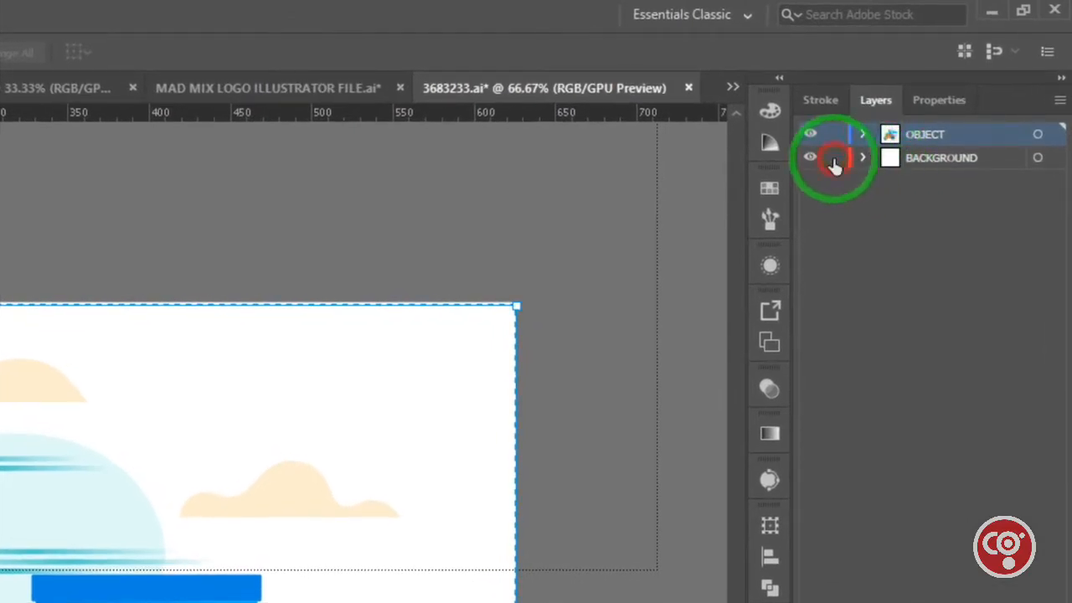
left_click(834, 159)
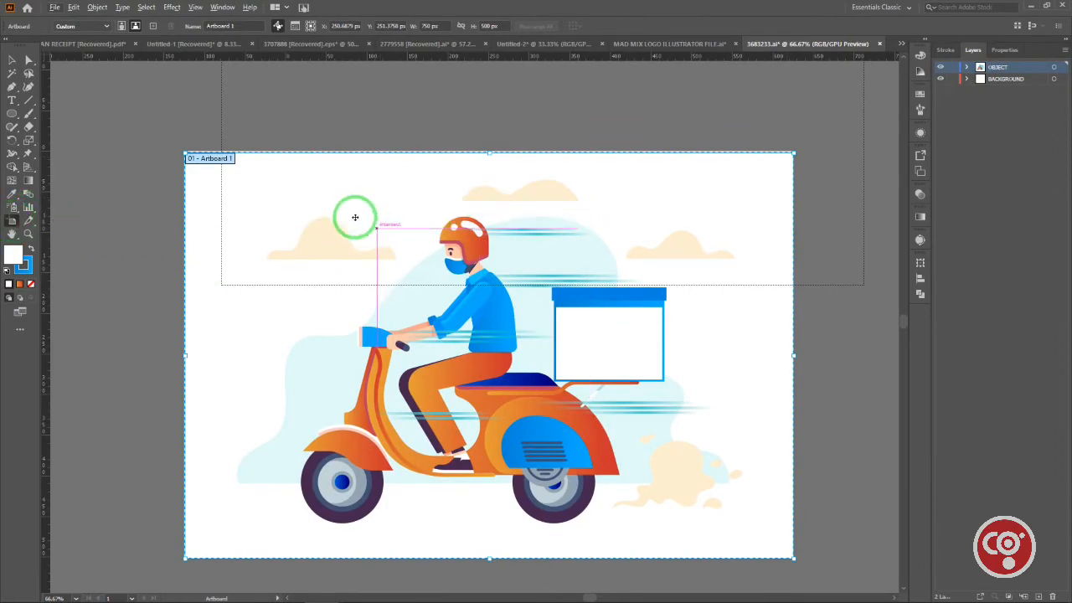
left_click_drag(354, 218, 363, 294)
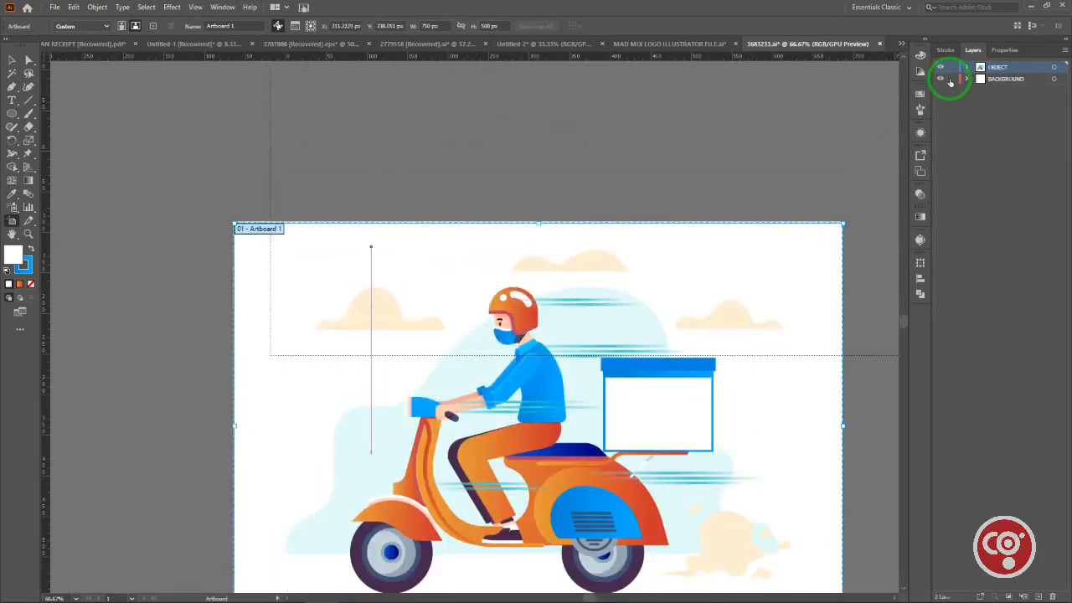
Step: Try moving Artboard 1 down and to the left with the BACKGROUND layer locked, accept the notice, and undo the move
left_click_drag(703, 228, 578, 343)
left_click(629, 328)
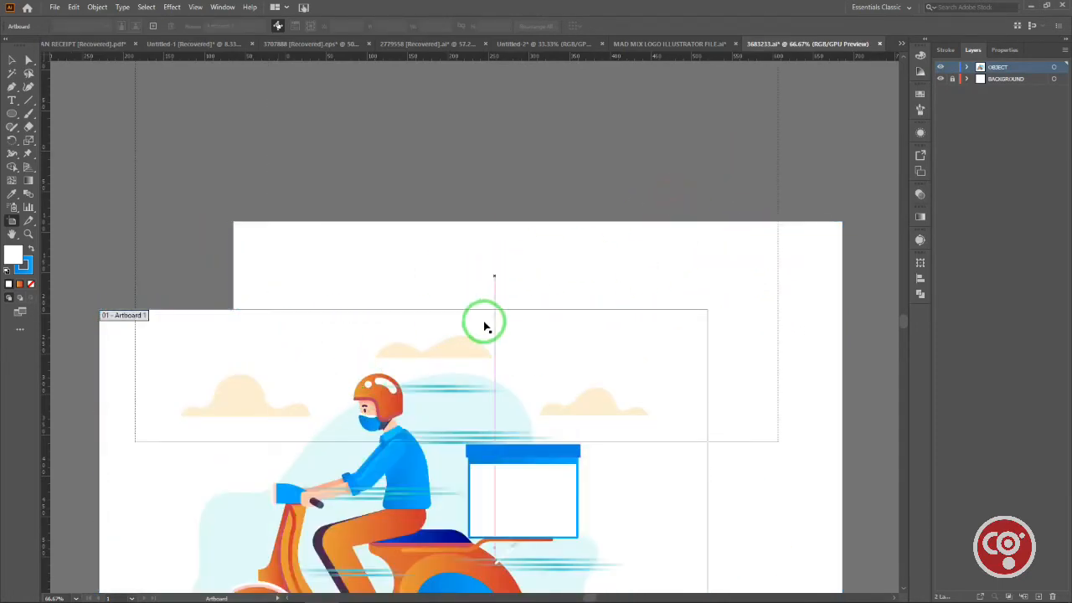
key("ctrl+z")
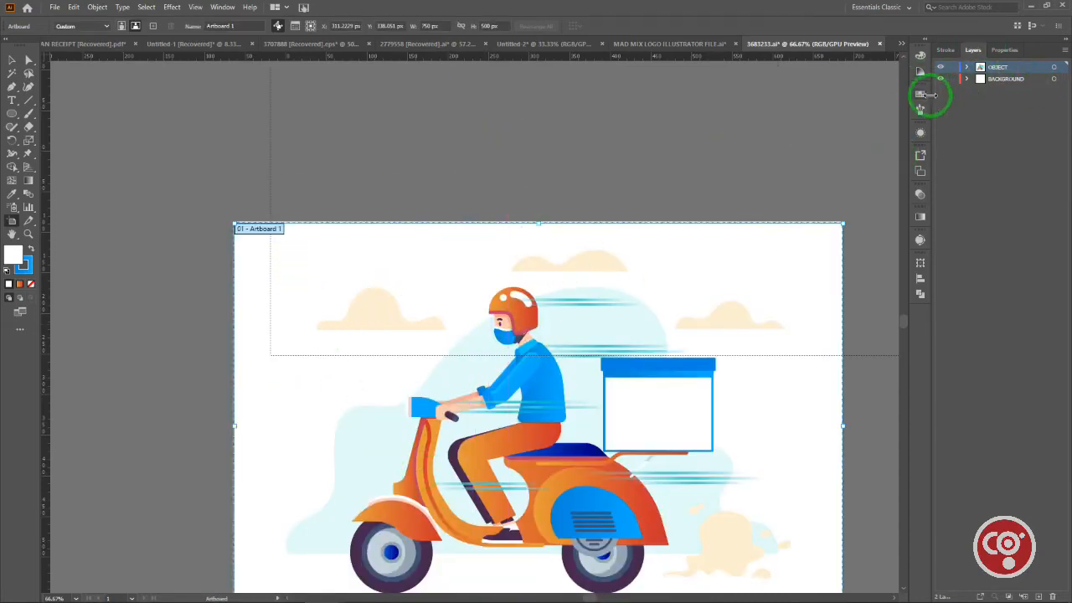
Step: Move Artboard 1 with its artwork to about X 209 px, Y 172 px, and duplicate the artboard directly below itself
left_click_drag(411, 268, 337, 163)
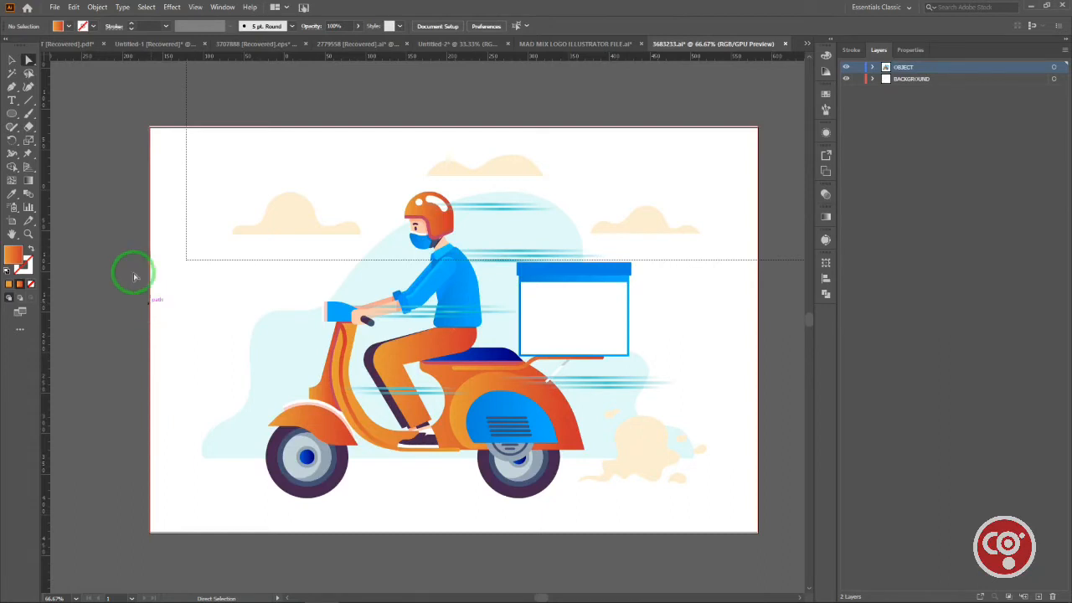
left_click(19, 227)
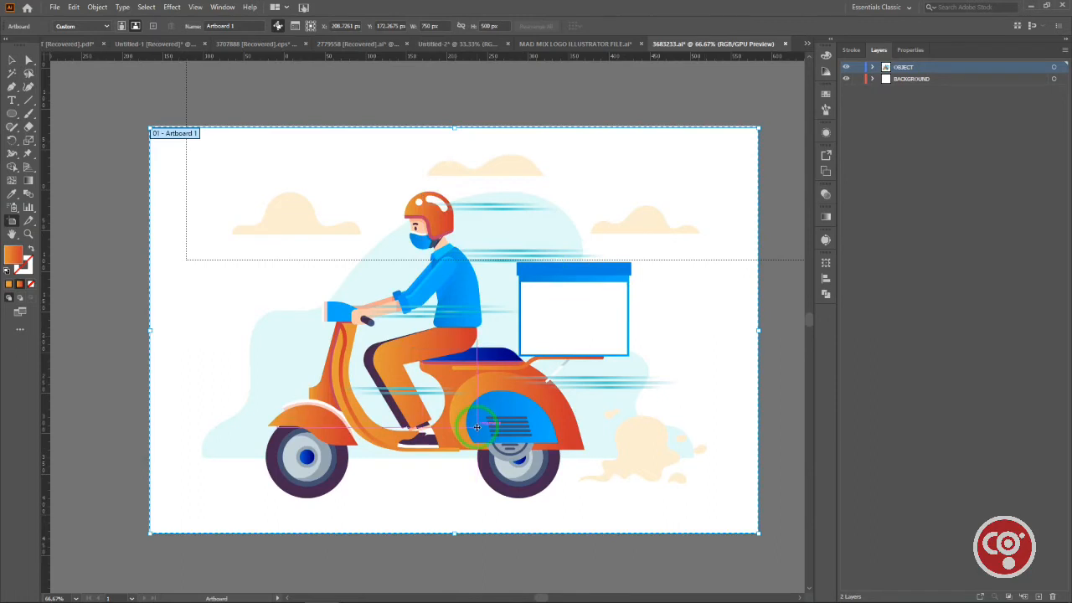
key("ctrl+minus")
key("ctrl+minus")
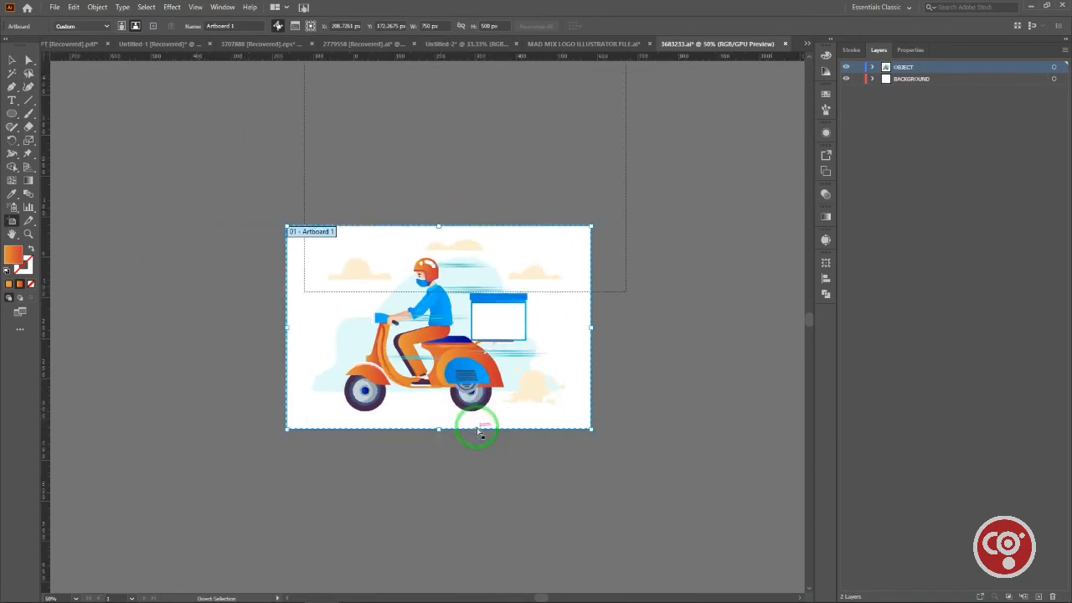
left_click_drag(478, 429, 476, 381)
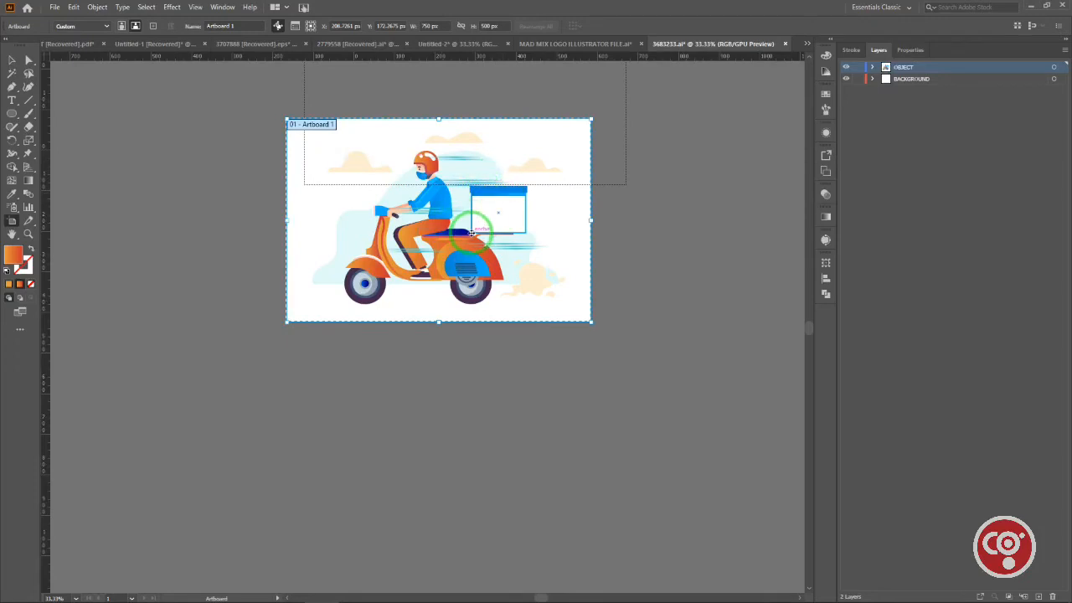
left_click_drag(463, 181, 466, 408)
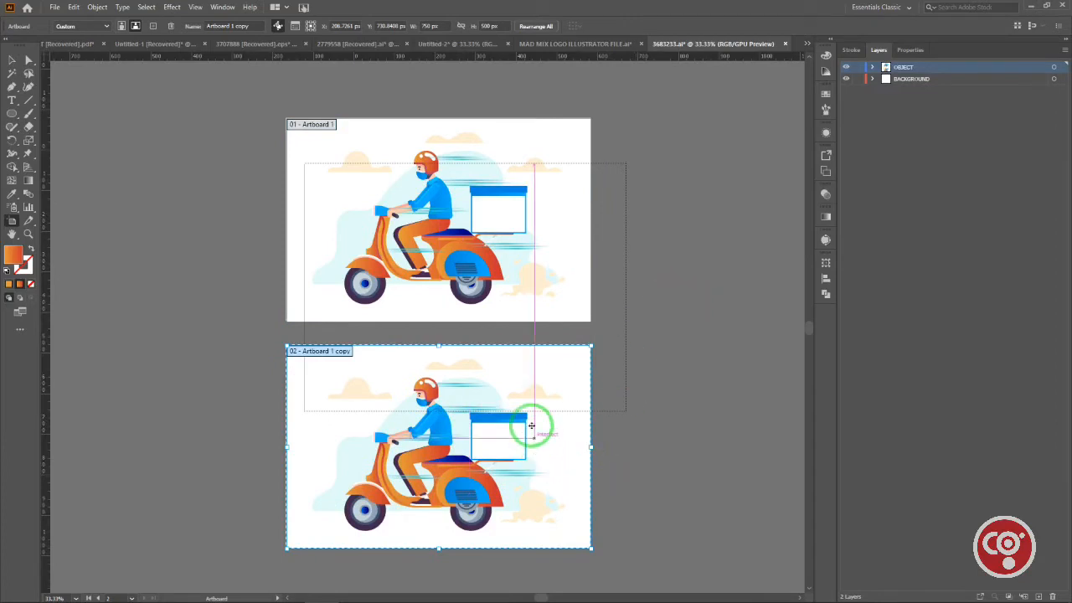
Step: Draw a blank portrait artboard of about 145 × 222 px beside the upper edge of Artboard 1, and leave artboard editing
key("ctrl+minus")
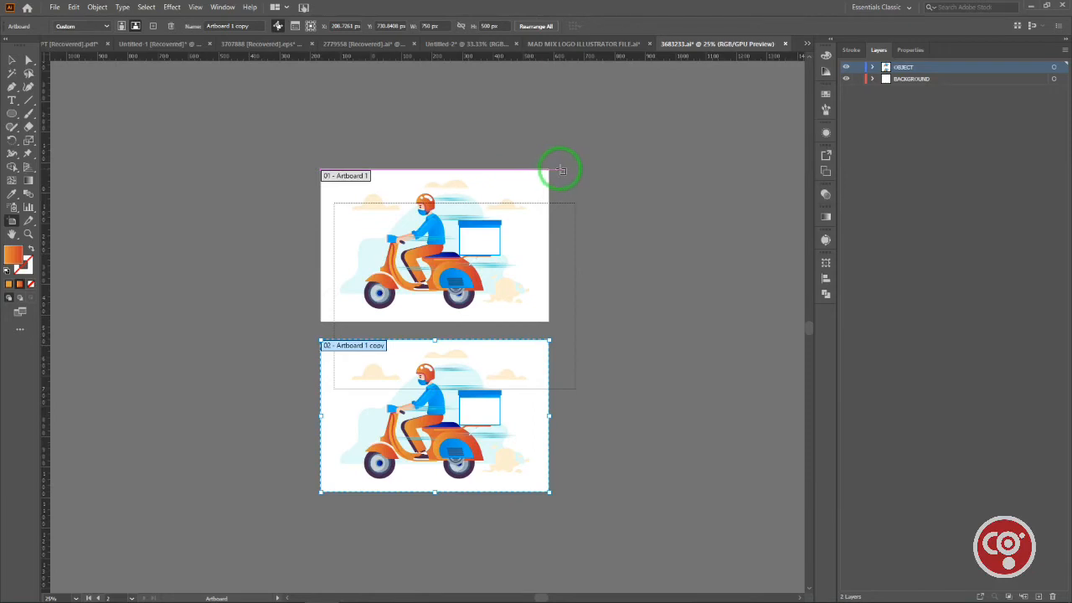
left_click_drag(561, 170, 605, 237)
left_click(29, 59)
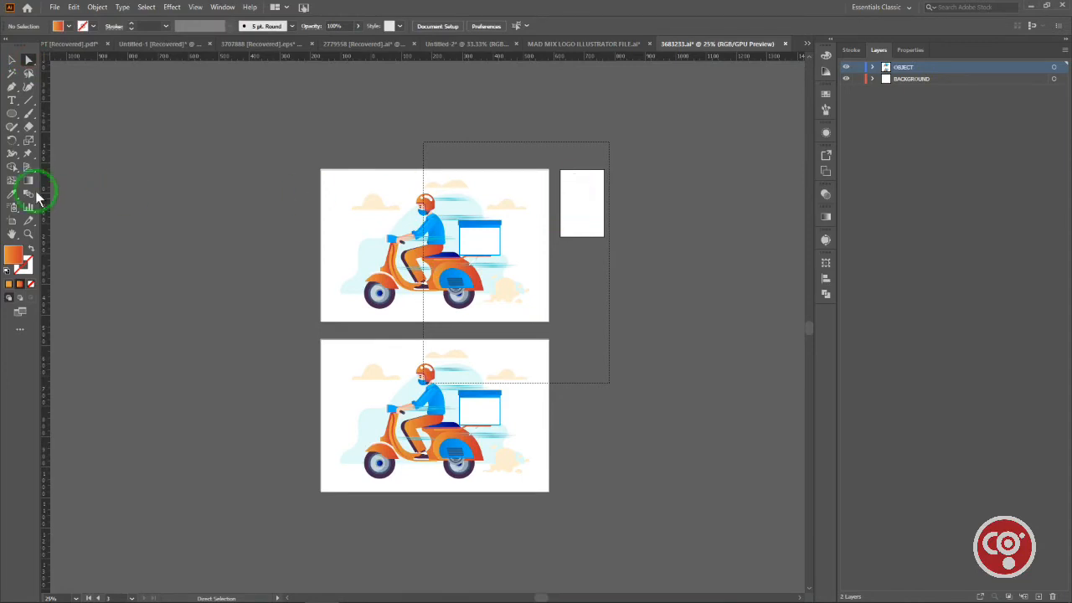
Step: Duplicate the small portrait artboard three times to form a two-by-two grid beside Artboard 1
left_click(12, 220)
left_click(585, 206)
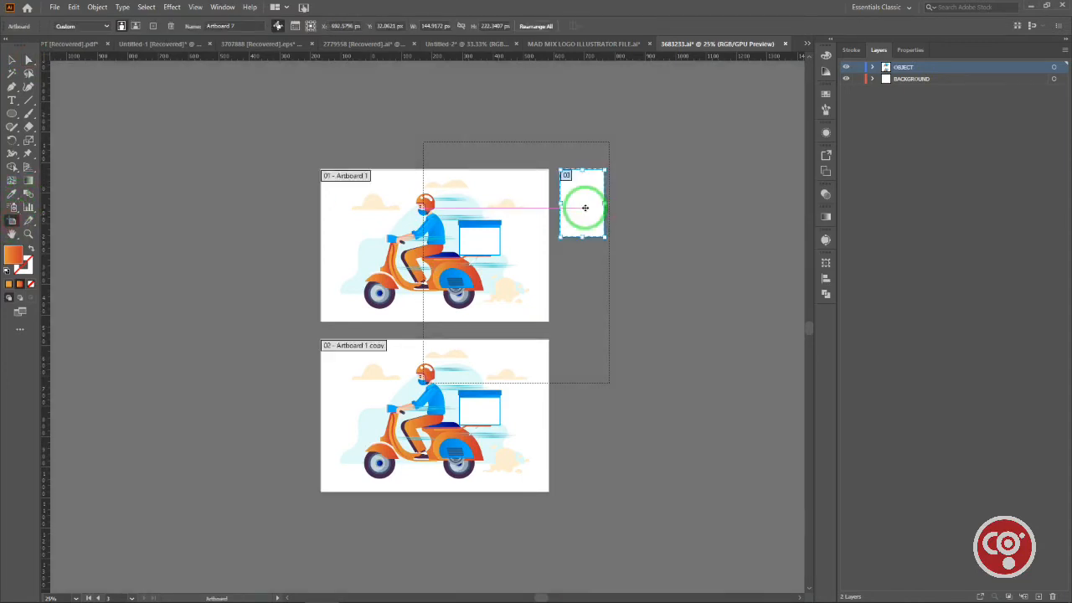
left_click_drag(587, 212, 637, 207)
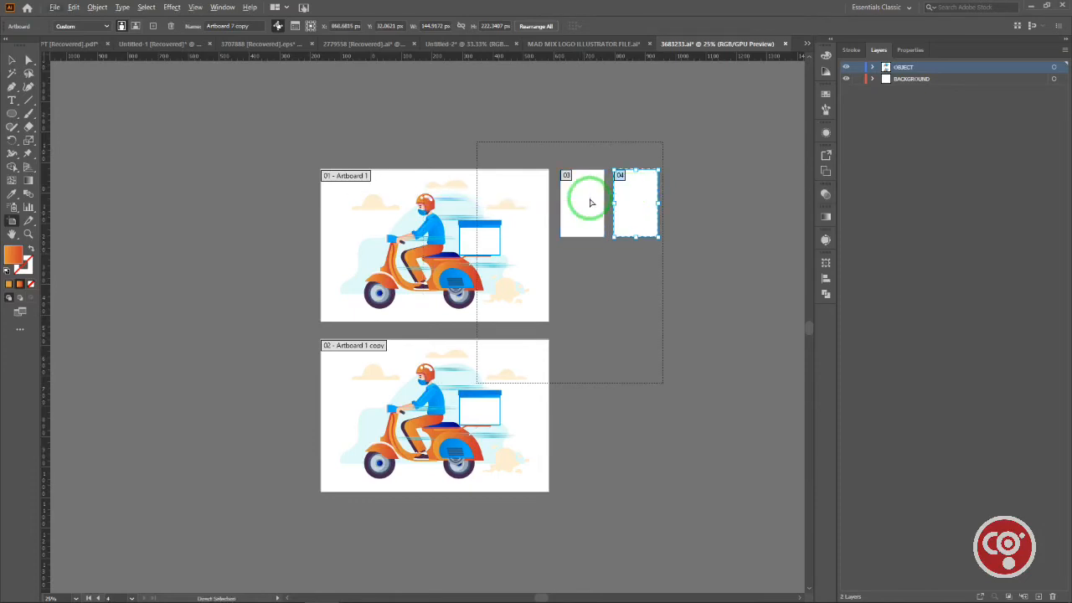
left_click_drag(640, 205, 610, 290)
left_click(695, 259)
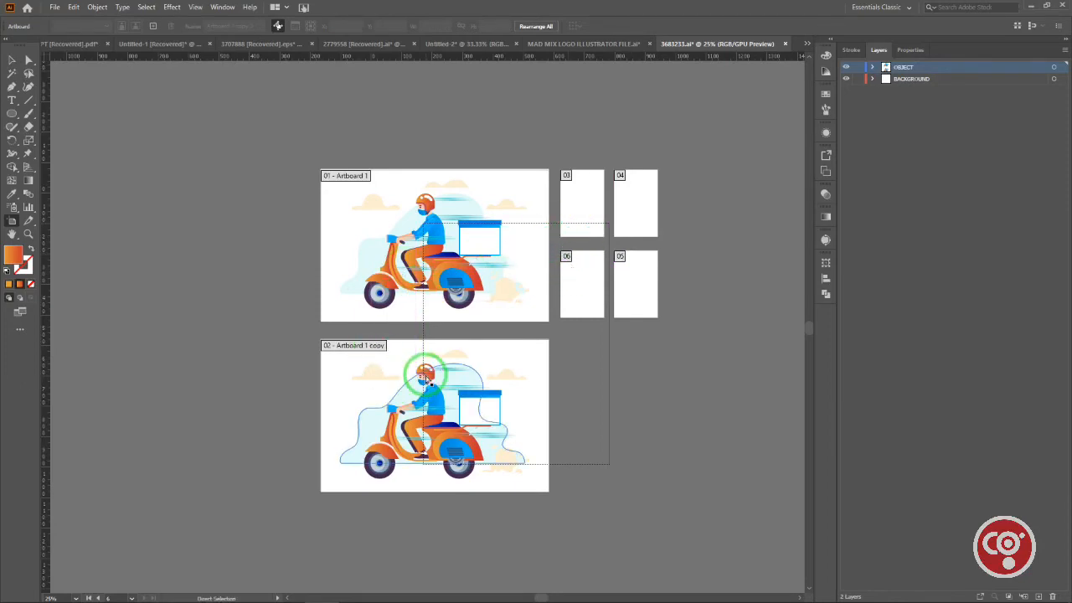
Step: Leave artboard editing and move the pale blue backdrop and the dark front-wheel circle out of the lower illustration with the Direct Selection tool
scroll(426, 378, "up", 2)
scroll(460, 289, "down", 1)
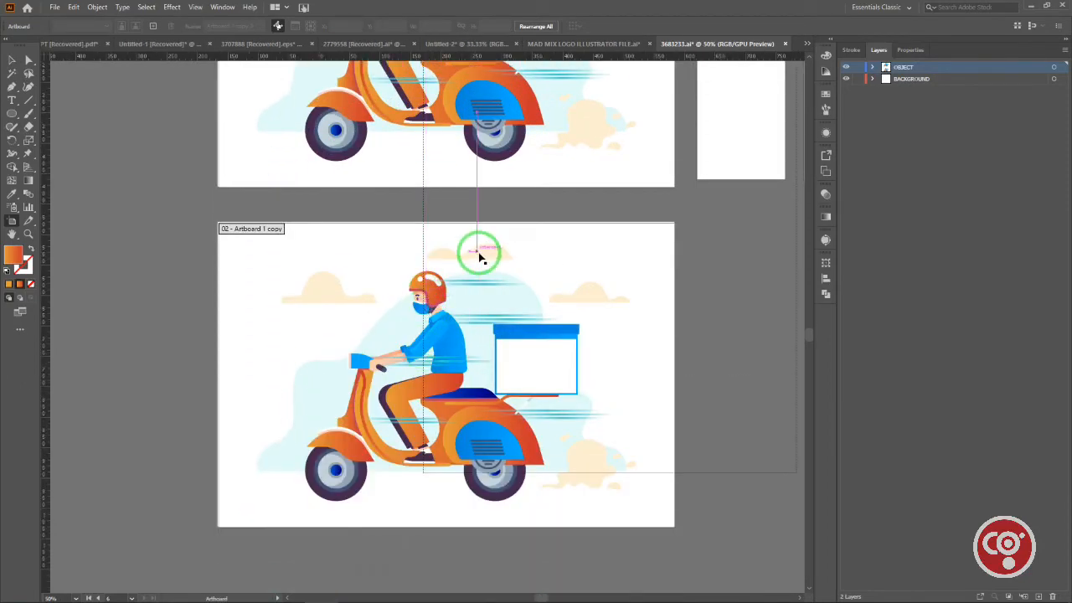
left_click(6, 222)
left_click(488, 281)
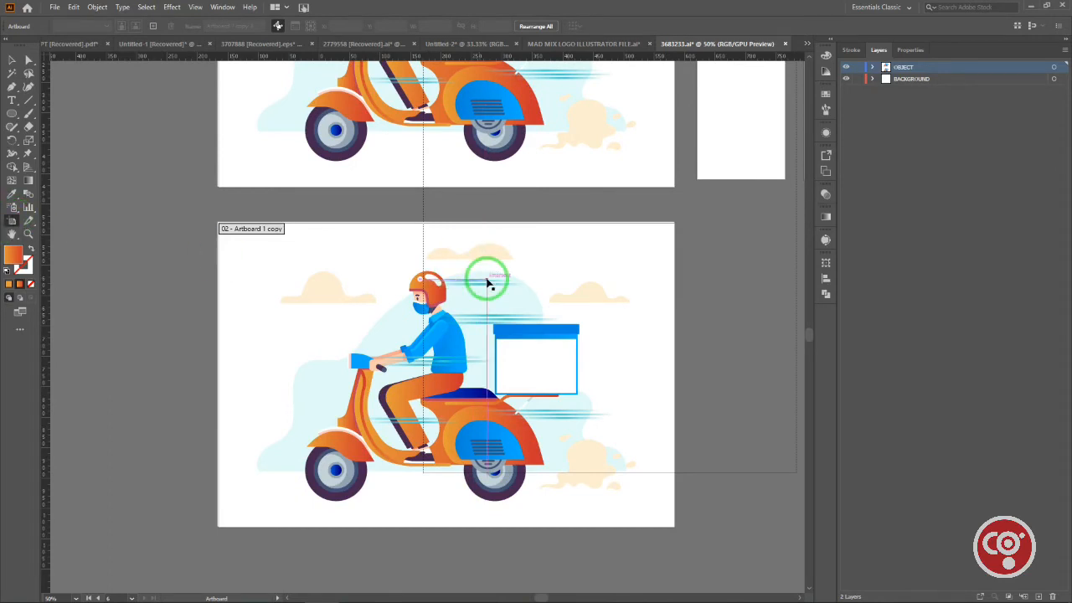
left_click(28, 60)
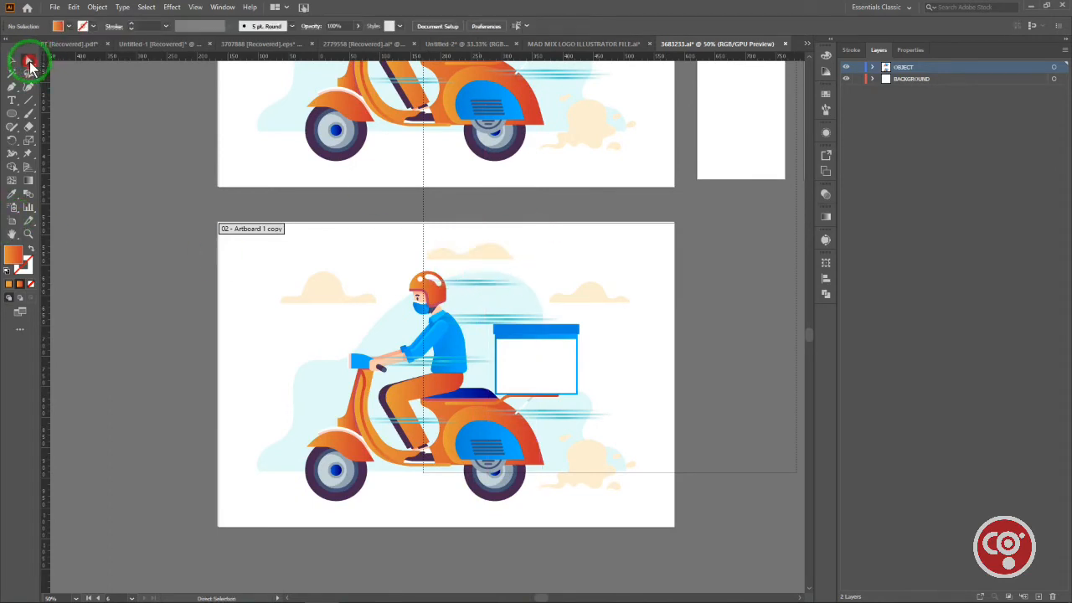
left_click(445, 287)
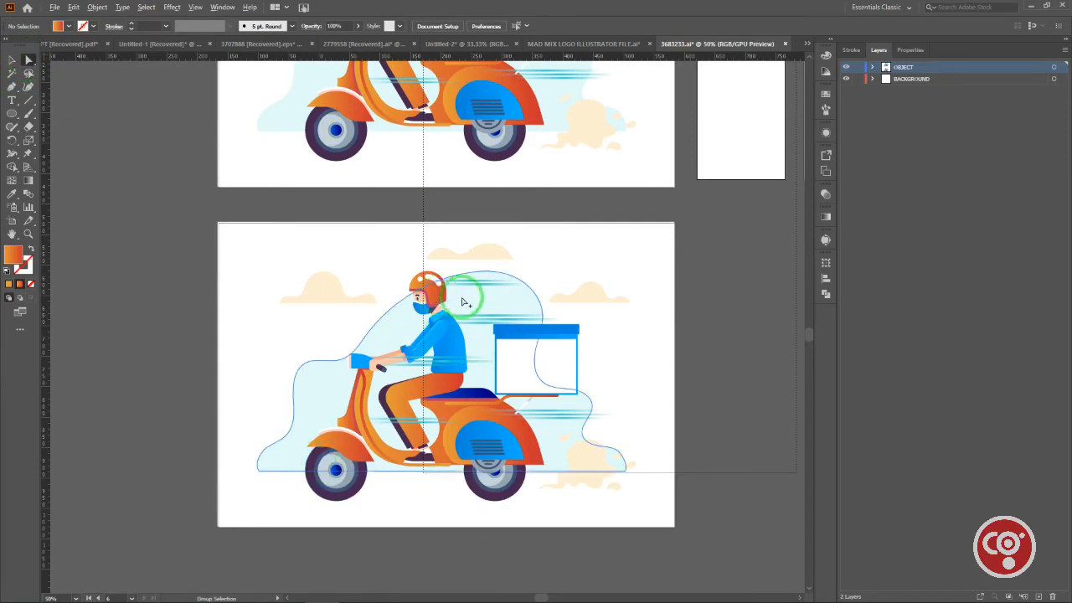
left_click_drag(473, 304, 732, 259)
left_click_drag(749, 319, 721, 475)
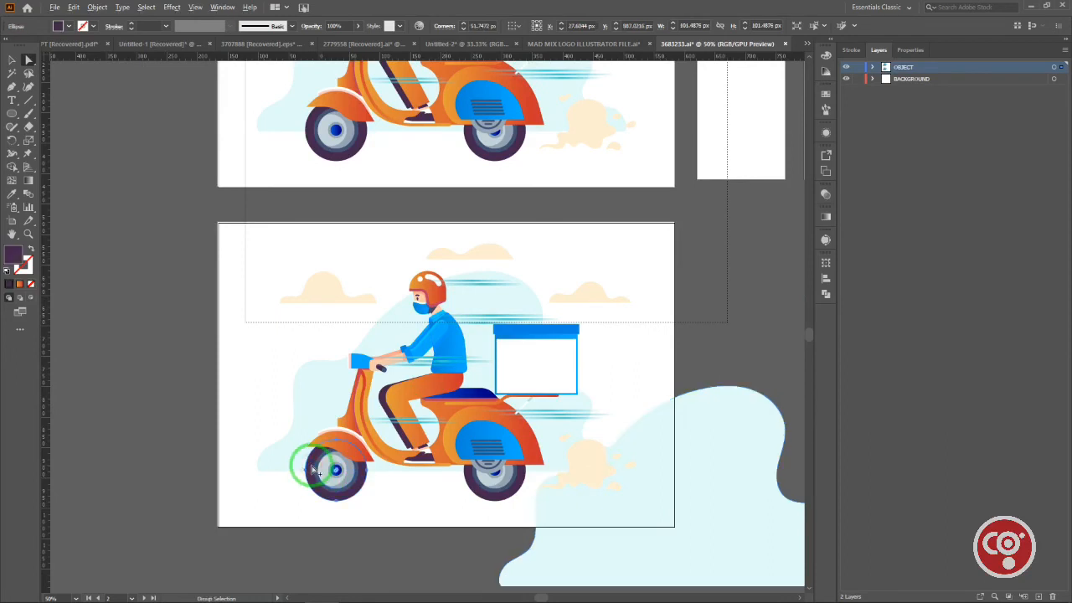
left_click_drag(312, 471, 134, 367)
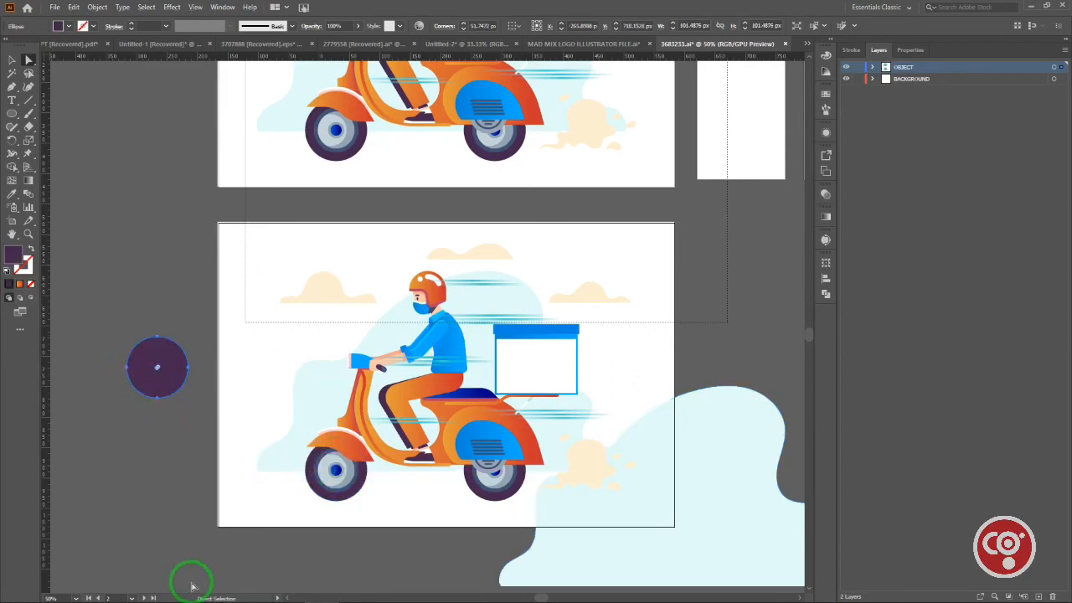
Step: Undo the moves of the front-wheel circle and the pale blue backdrop, and deselect everything
key("ctrl+z")
key("ctrl+z")
key("ctrl+z")
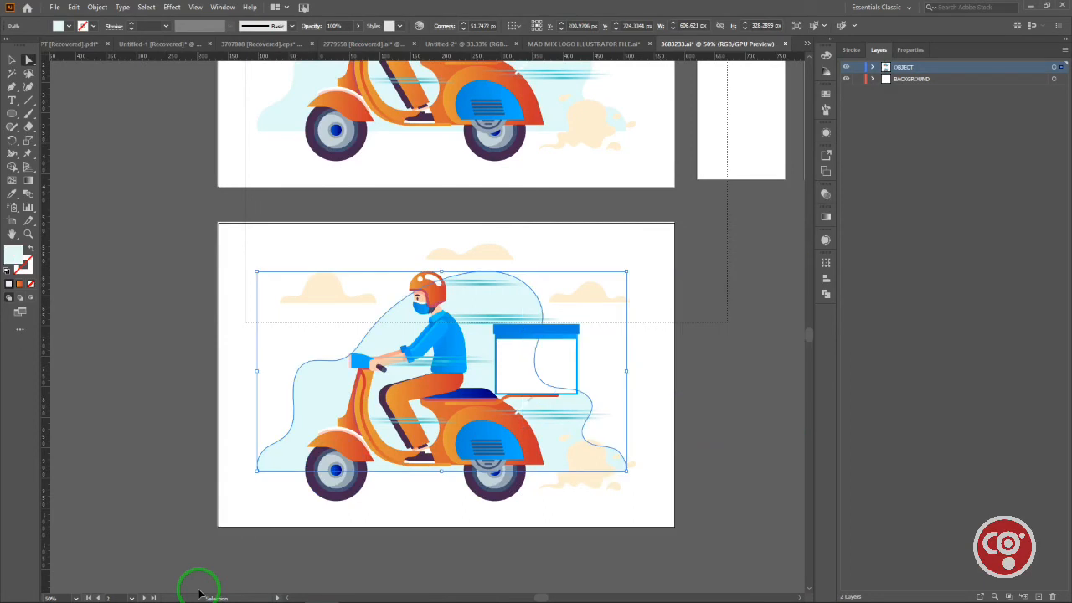
key("ctrl+minus")
key("ctrl+minus")
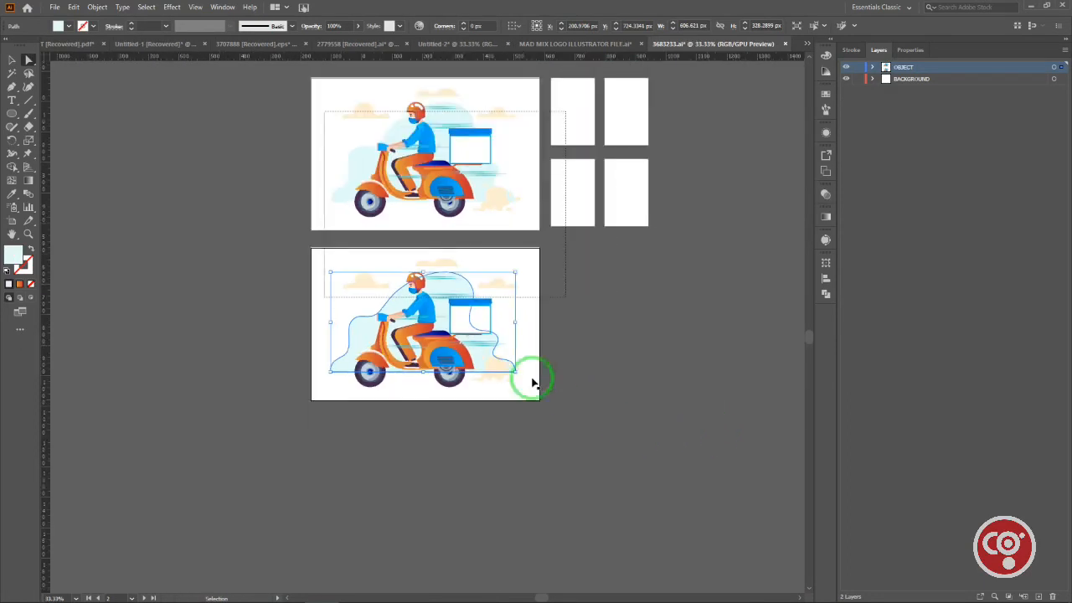
key("a")
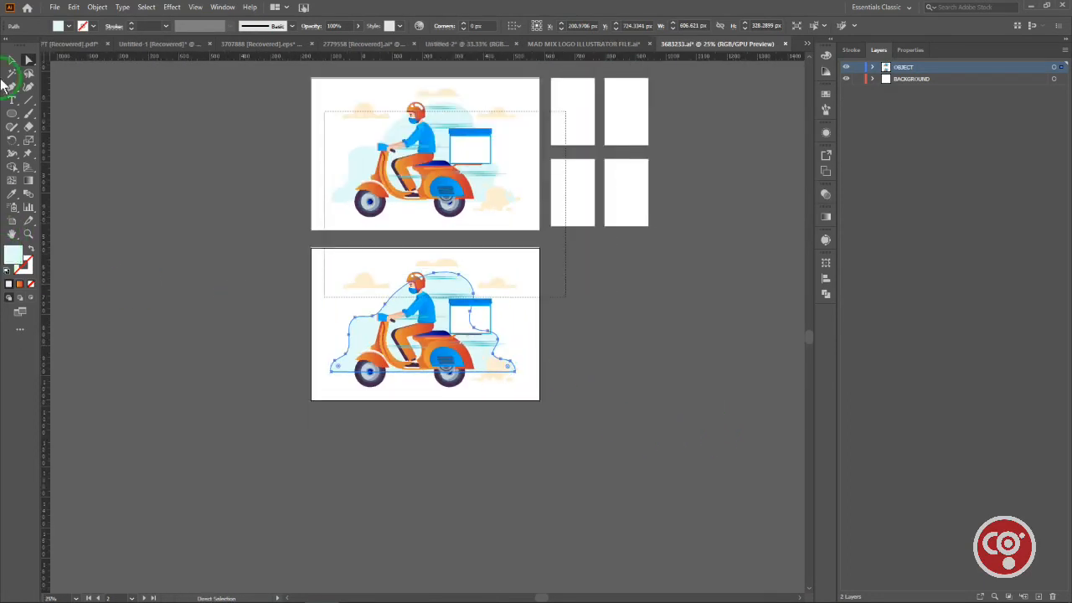
left_click(623, 304)
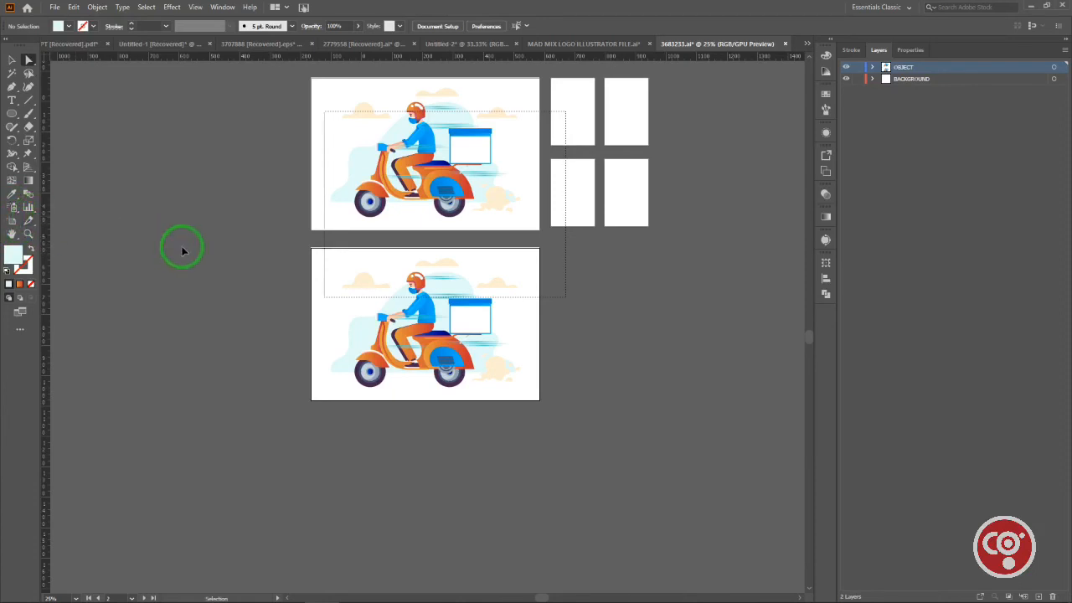
Step: Sample the pale blue backdrop behind the scooter in the upper illustration with the Eyedropper tool
key("ctrl+plus")
key("ctrl+plus")
scroll(235, 251, "up", 3)
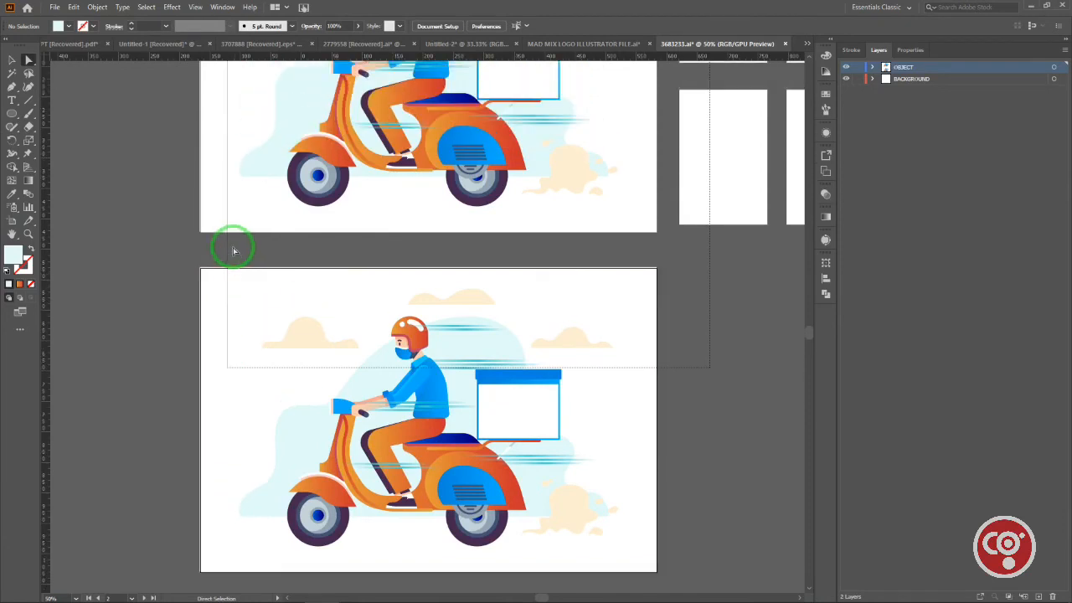
scroll(235, 250, "up", 1)
left_click(8, 196)
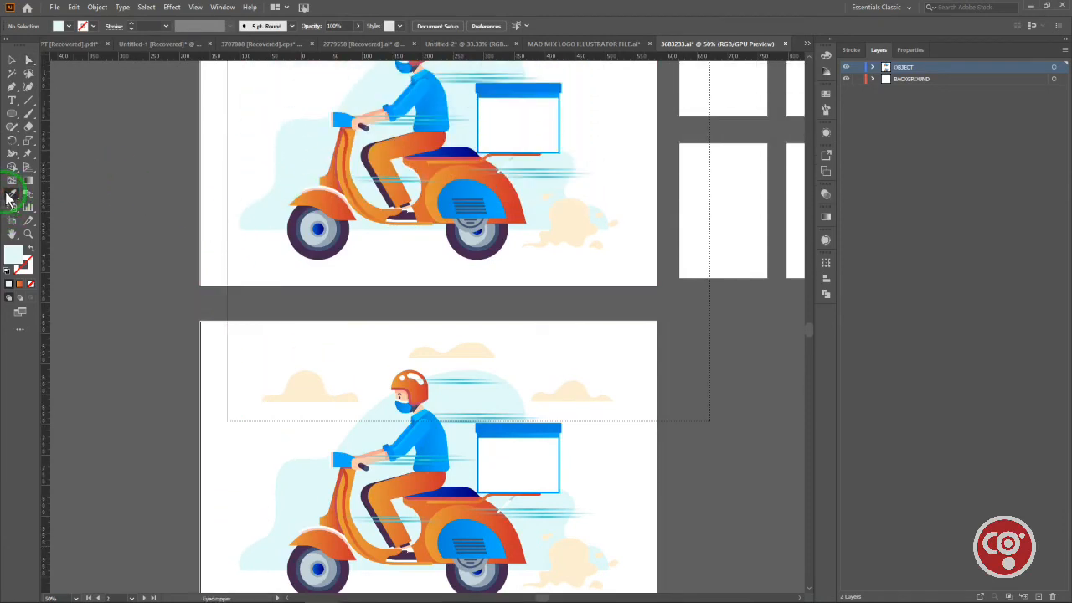
left_click(293, 229)
scroll(299, 225, "up", 2)
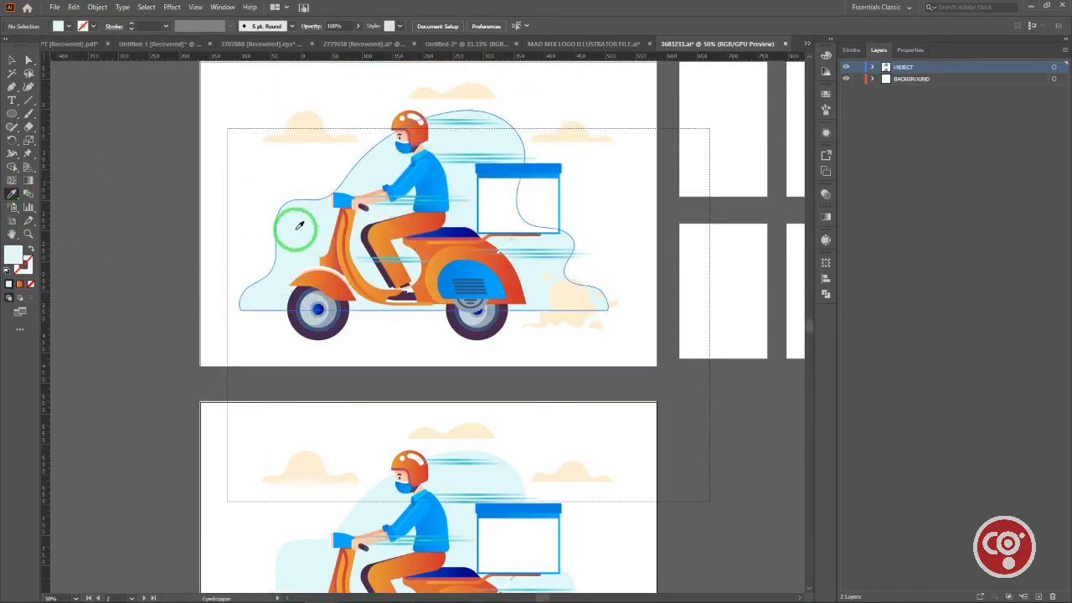
scroll(649, 136, "down", 1)
scroll(654, 135, "up", 2)
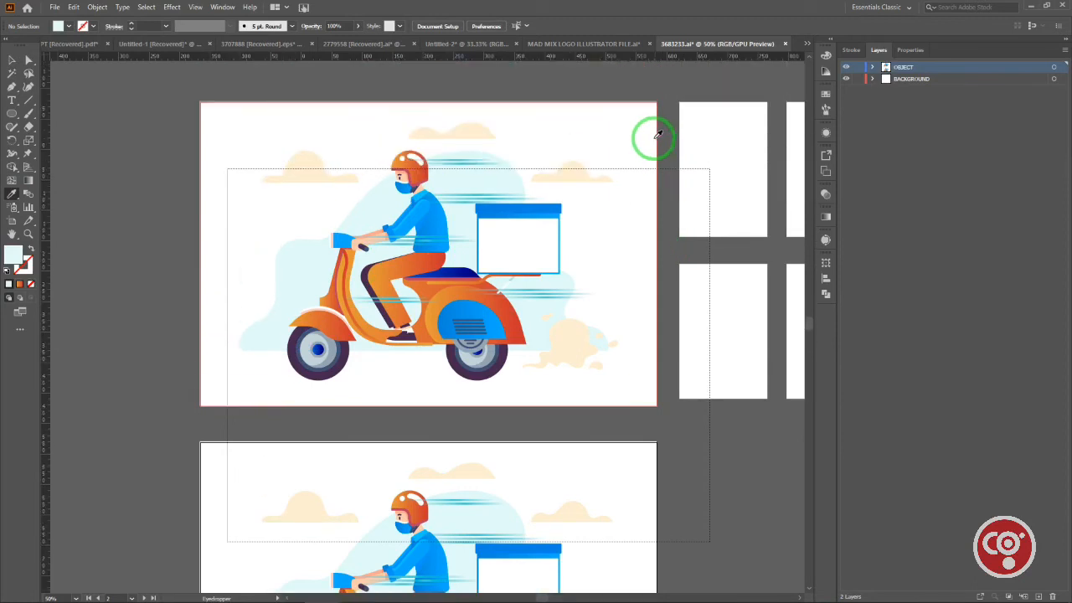
scroll(658, 134, "right", 3)
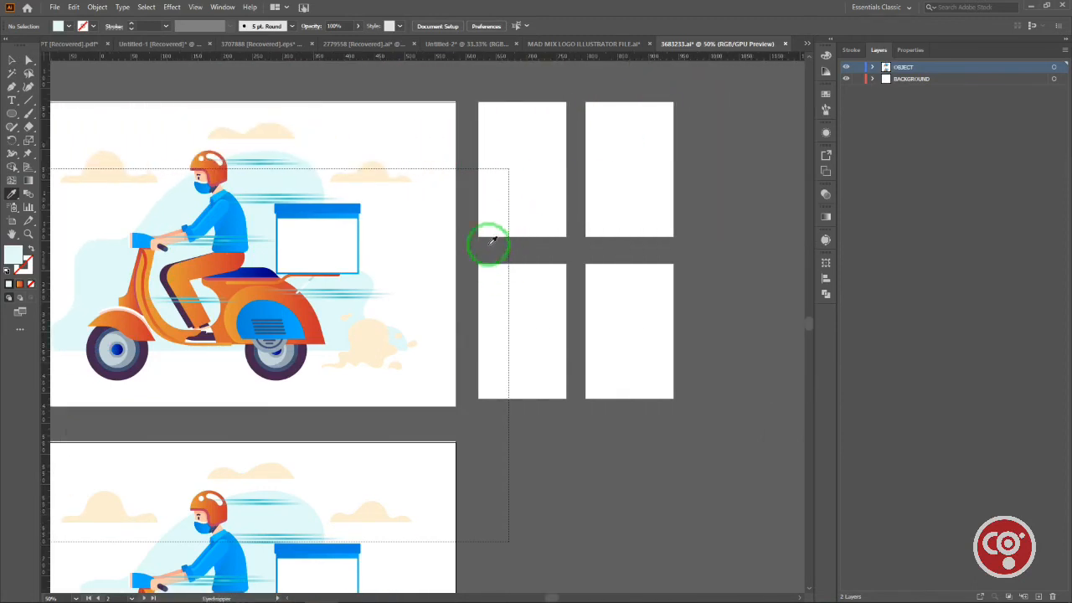
Step: Draw a circle about 67 px across in the first small artboard and a rectangle about 69 × 90 px in the one beside it
left_click(9, 108)
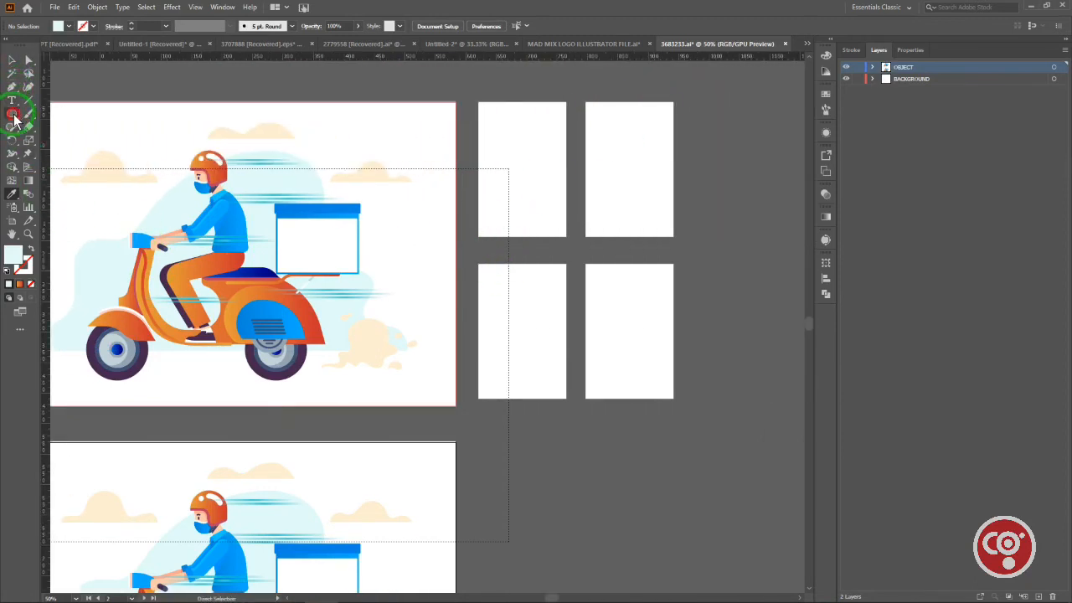
mouse_move(525, 163)
left_mouse_down()
mouse_move(512, 159)
mouse_move(546, 183)
left_mouse_up()
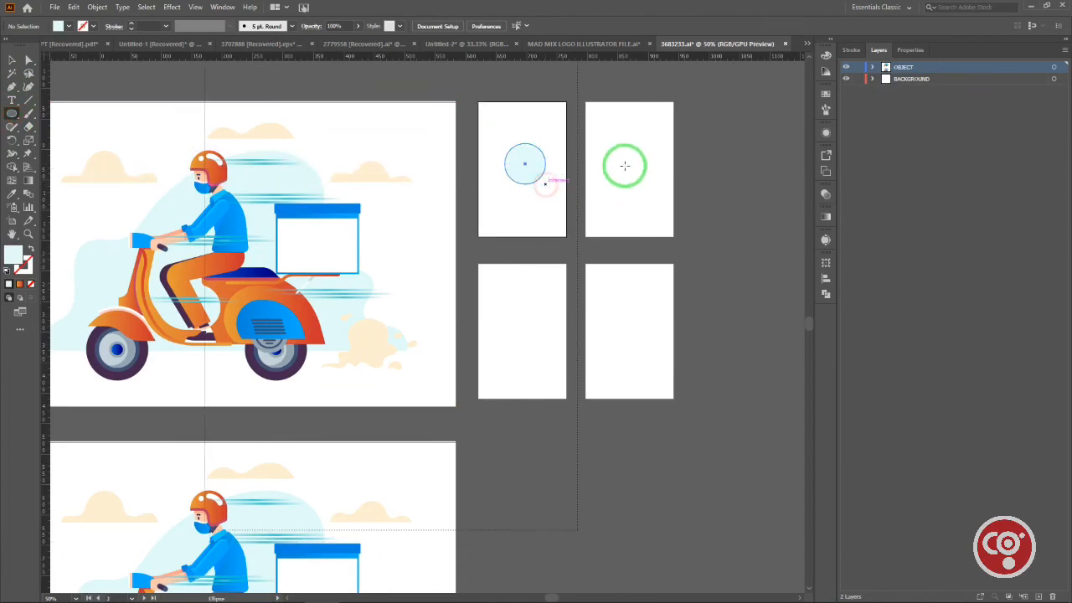
left_click_drag(12, 113, 39, 120)
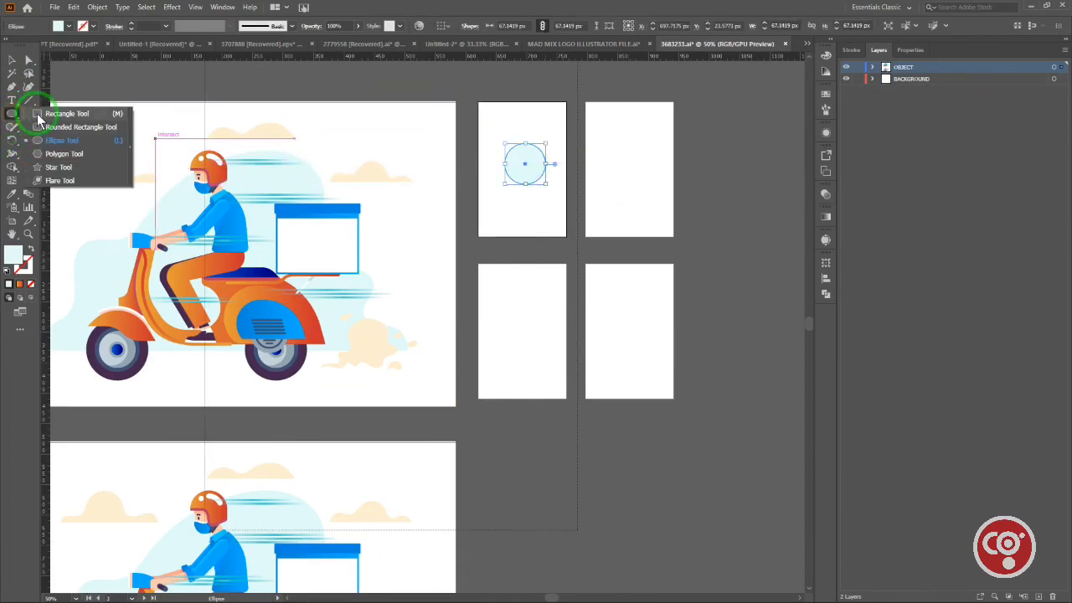
left_click(39, 119)
left_click_drag(611, 138, 651, 193)
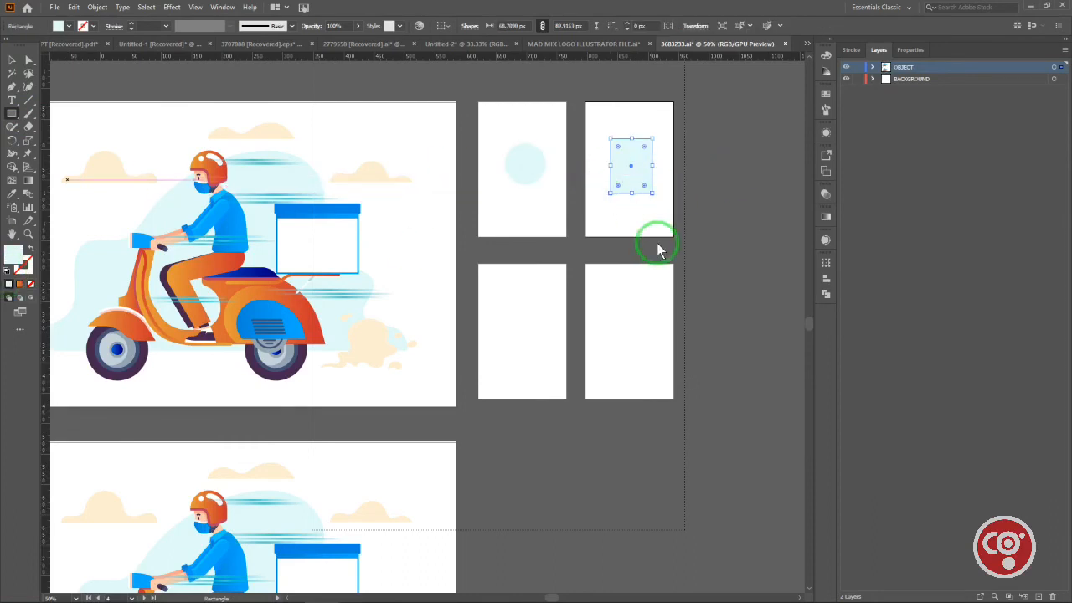
left_click(652, 173)
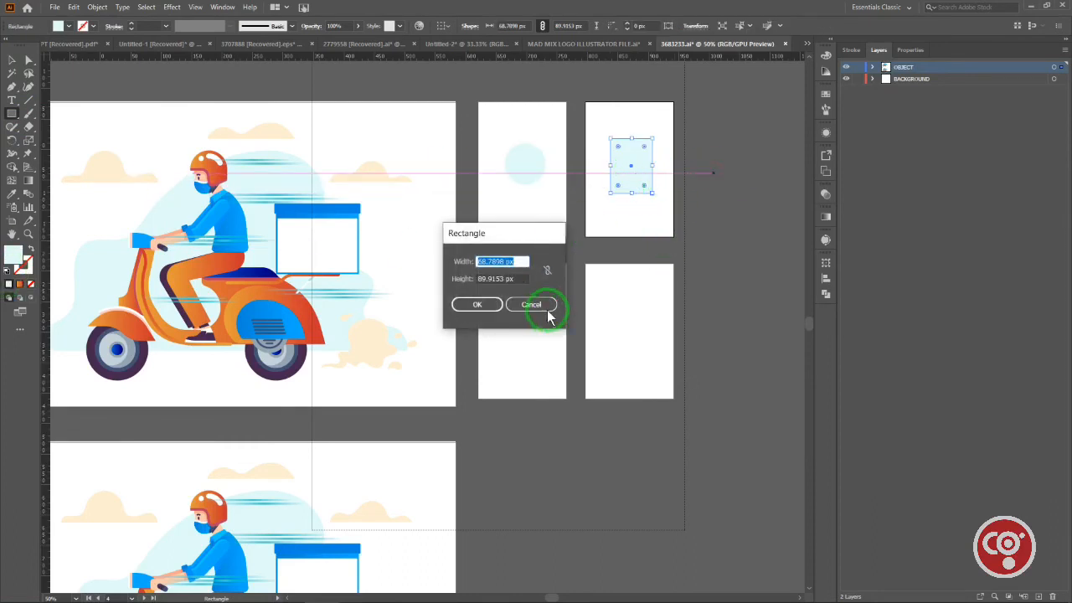
left_click(547, 309)
Step: Switch to the Direct Selection tool and select the rectangle and the circle in turn
left_click(28, 60)
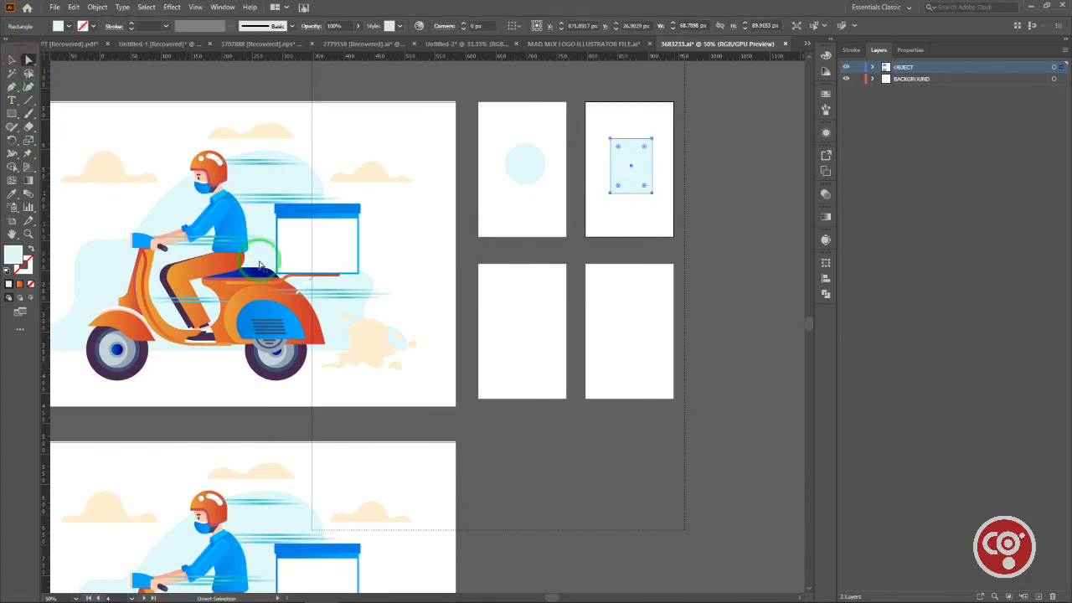
left_click(717, 191)
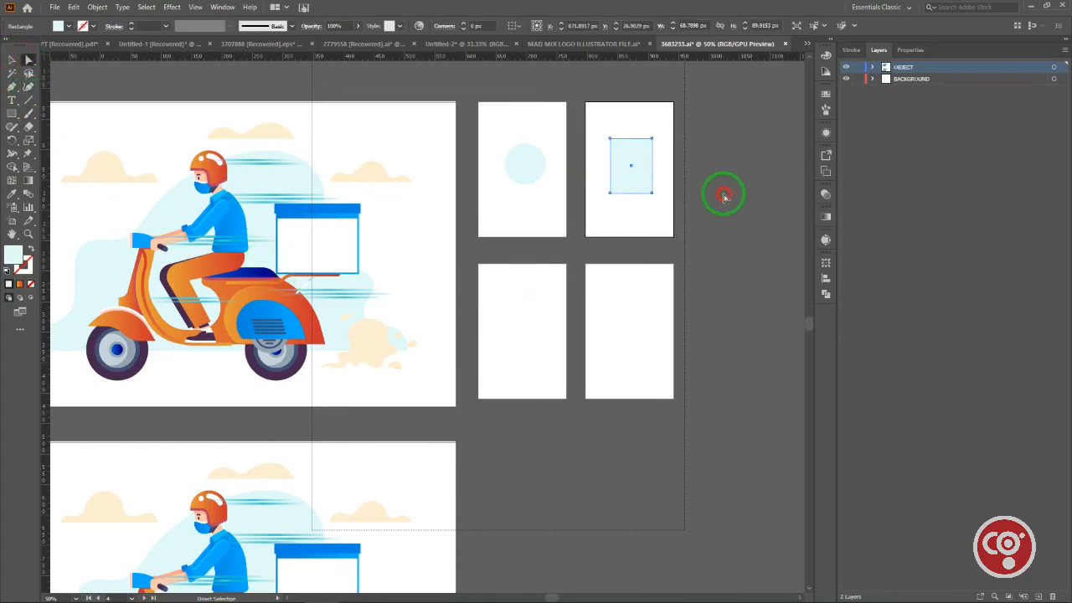
left_click(633, 170)
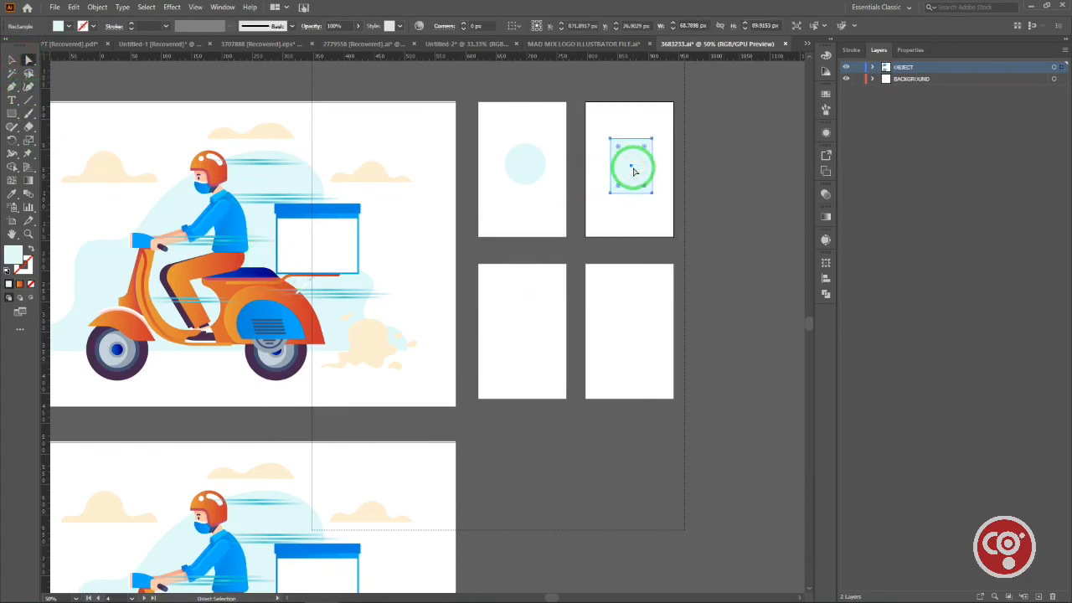
left_click(517, 166)
left_click(632, 180)
left_click(527, 164)
left_click(639, 170)
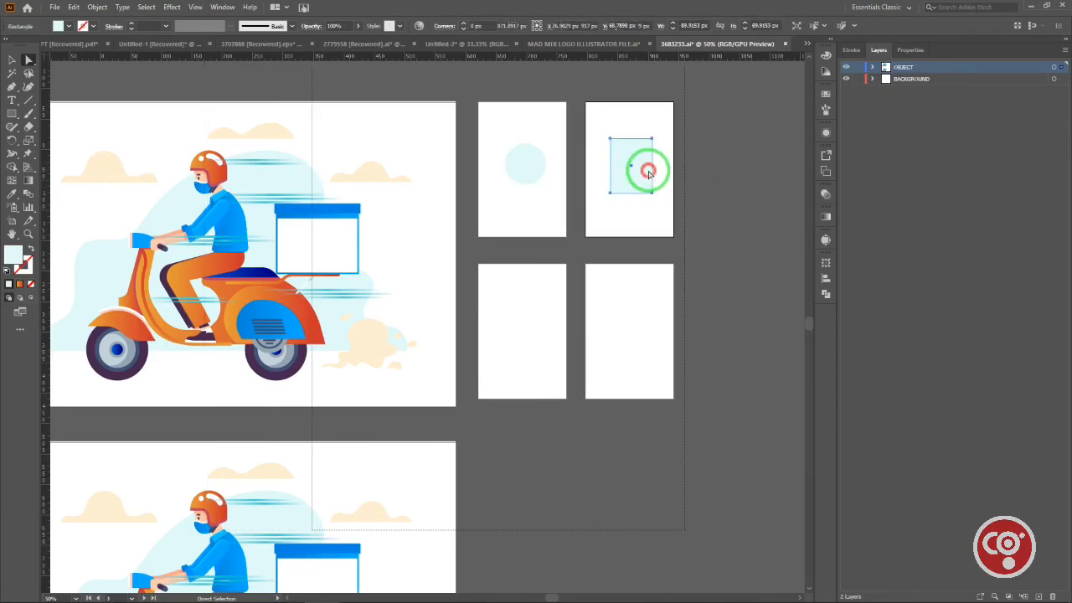
Step: Fill the circle with a dark golden yellow chosen in the Color Picker
left_click(536, 167)
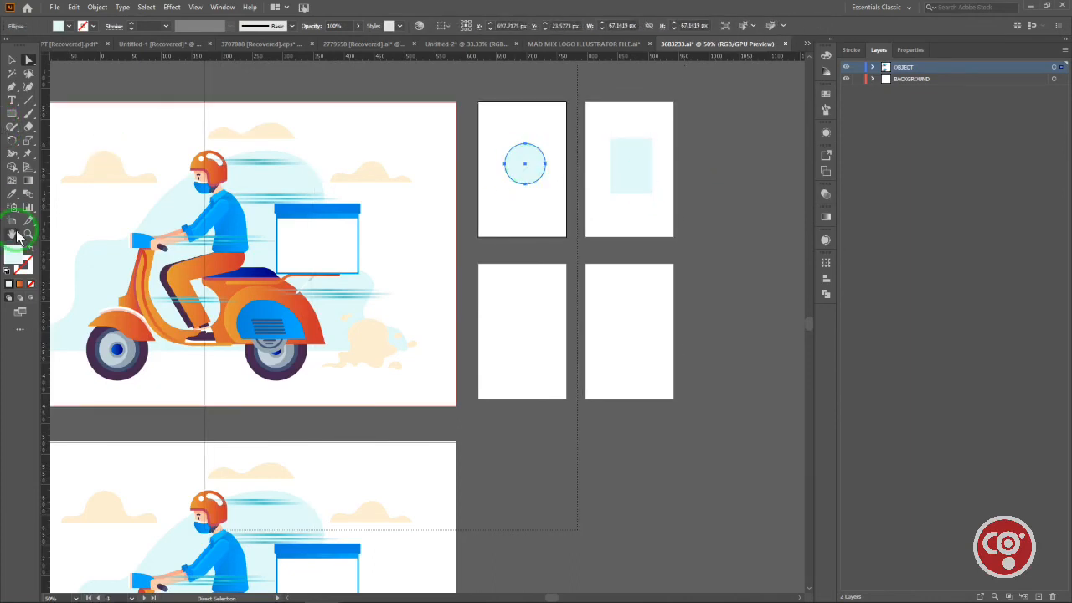
double_click(14, 256)
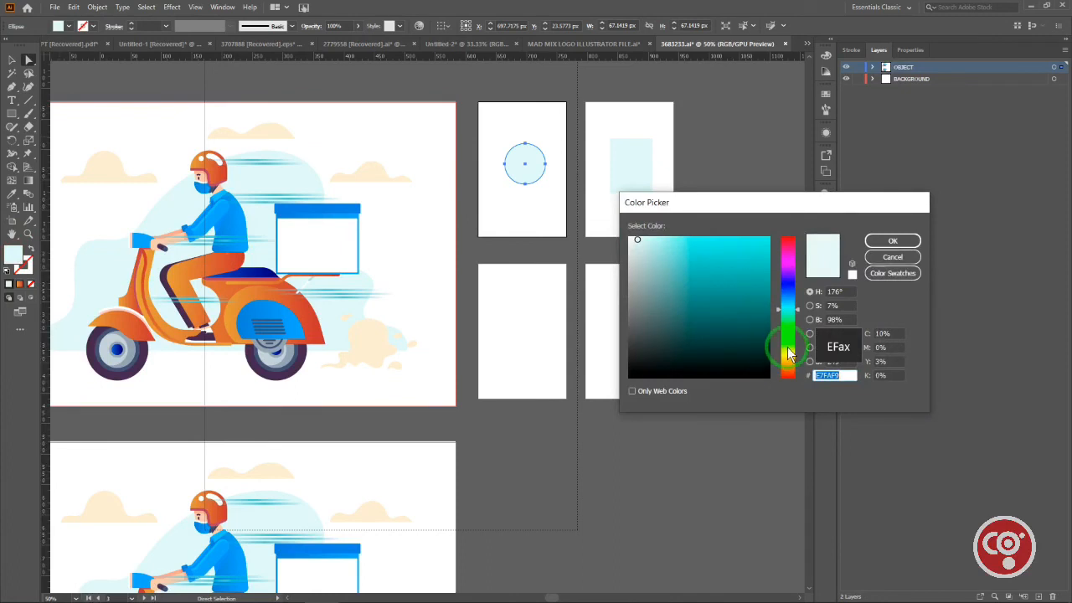
left_click(727, 303)
left_click(787, 360)
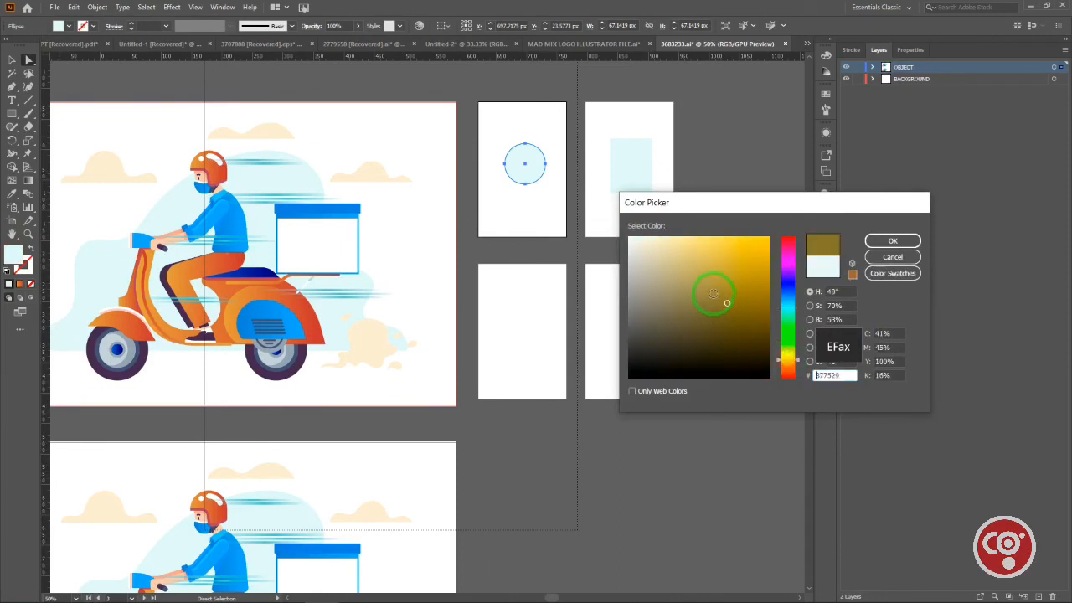
left_click(738, 282)
left_click(893, 241)
left_click(665, 349)
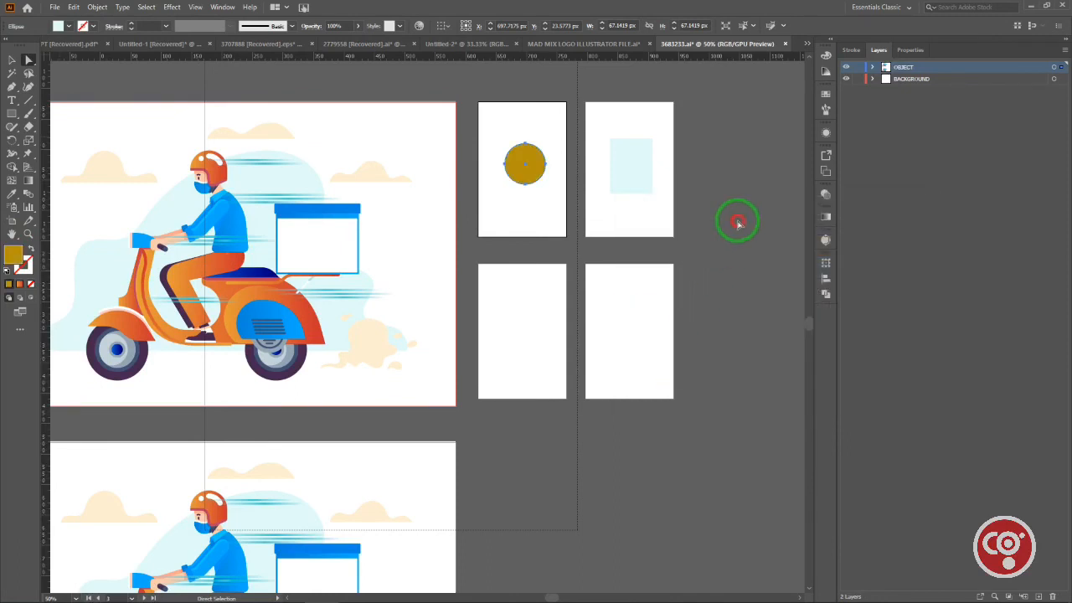
Step: Try the black swatch on the circle and set its fill to the red swatch
left_click(525, 173)
left_click(69, 26)
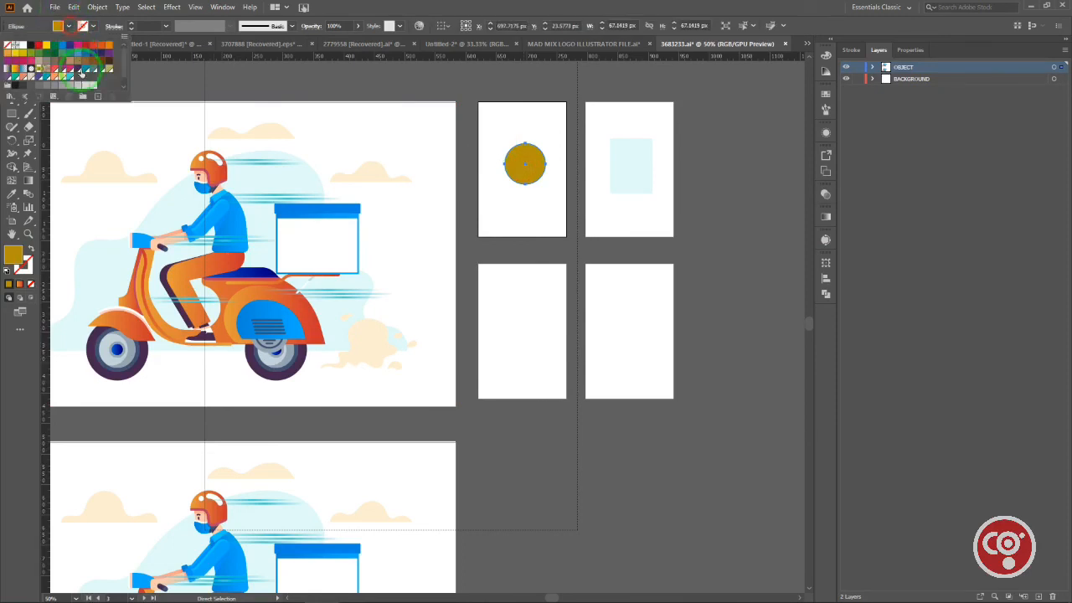
left_click(32, 47)
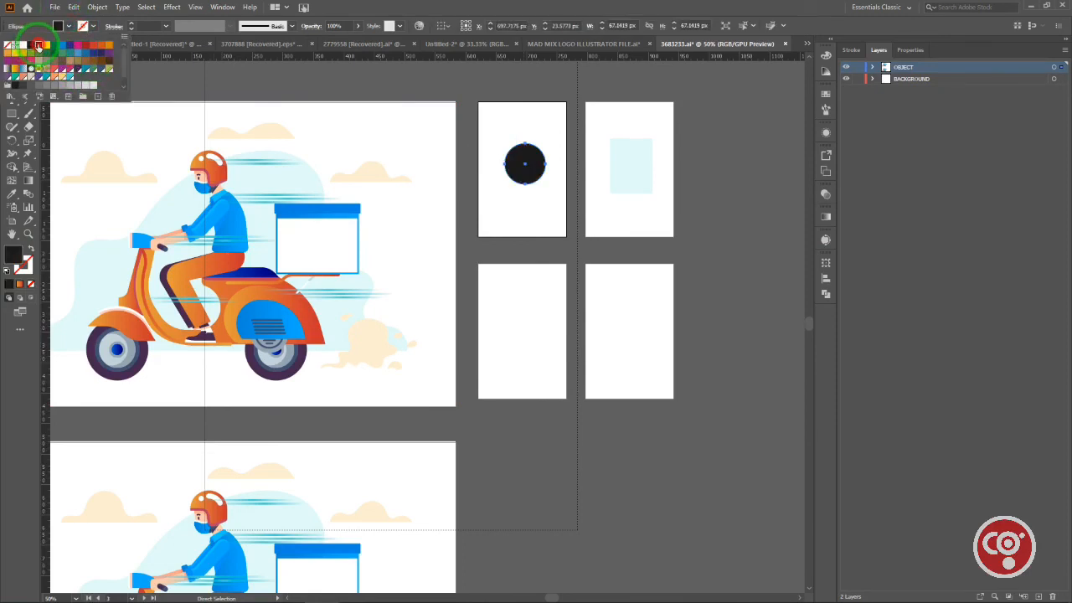
left_click(40, 46)
left_click(711, 240)
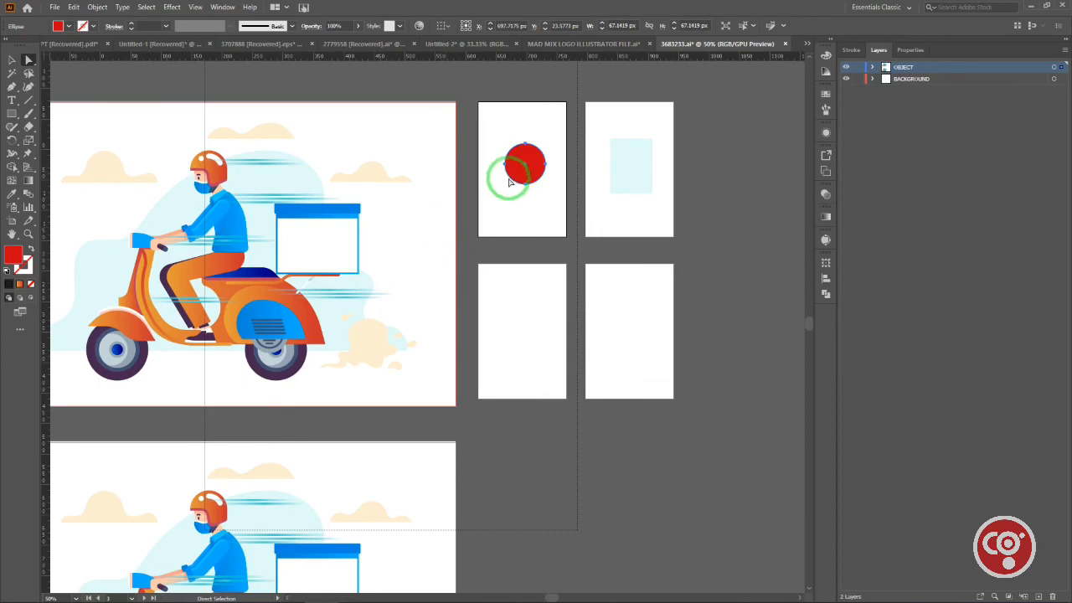
Step: Copy the rider's orange trouser gradient to the circle and the blue shirt gradient to the rectangle with the Eyedropper tool, and deselect
left_click(16, 197)
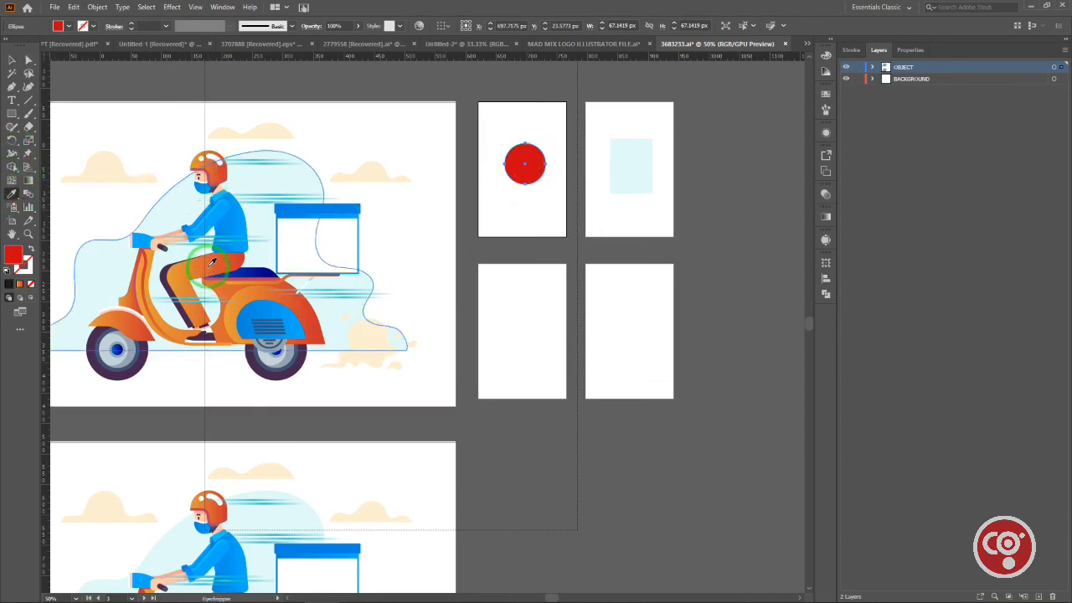
left_click(212, 263)
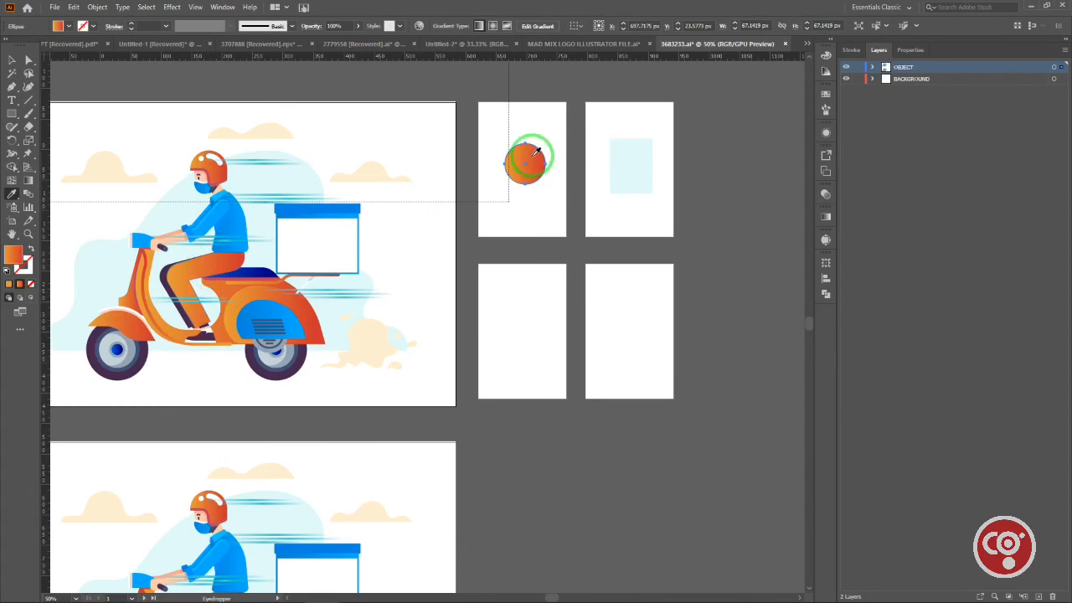
left_click(629, 159)
left_click(11, 196)
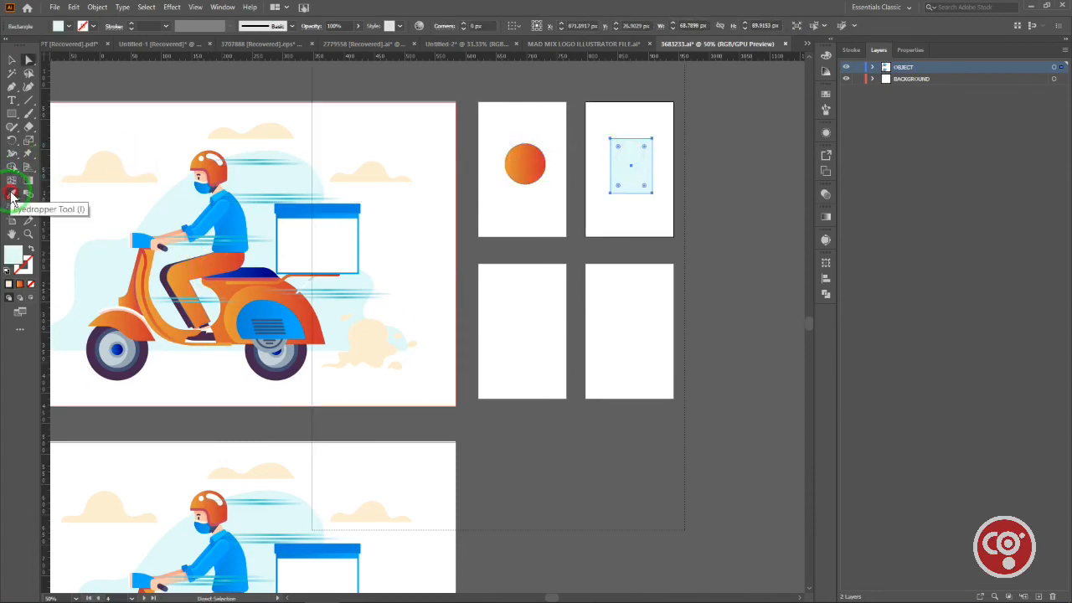
left_click(237, 219)
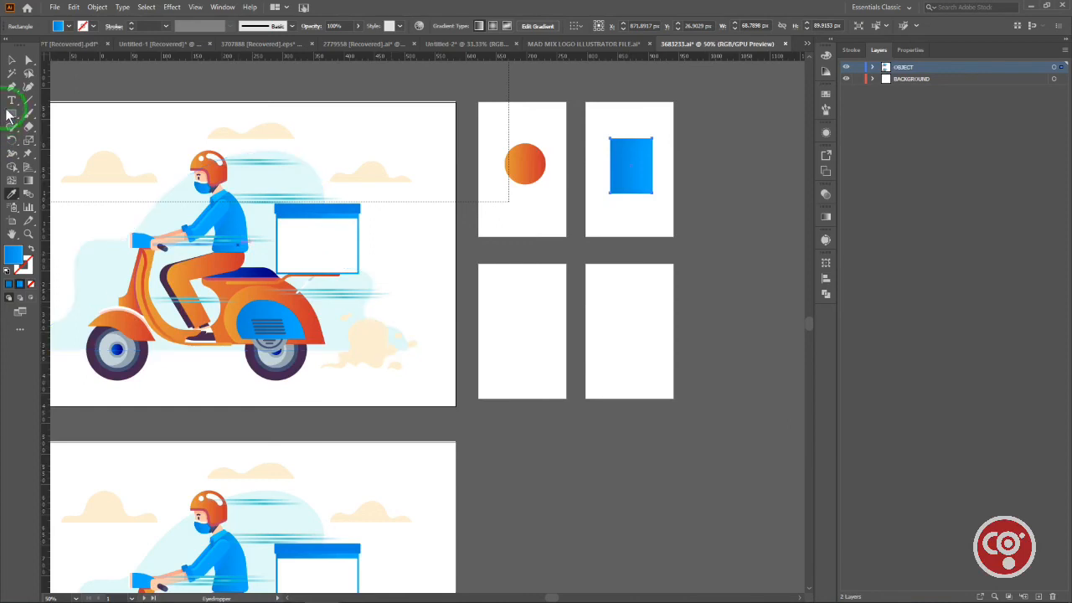
left_click(30, 60)
left_click(642, 244)
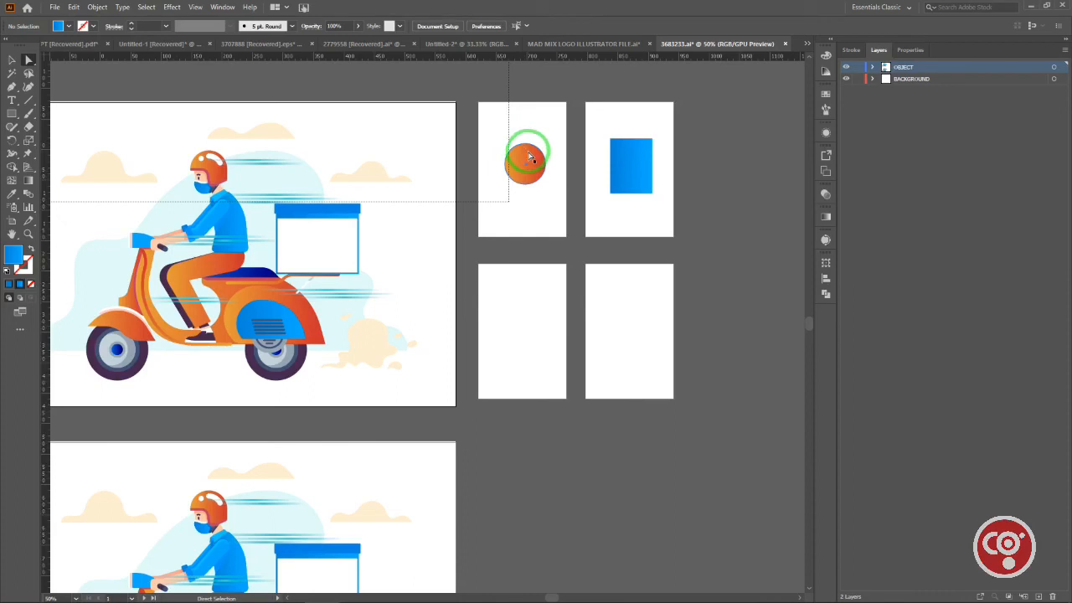
Step: Sample the circle's orange gradient with the Eyedropper tool while nothing is selected
left_click(14, 195)
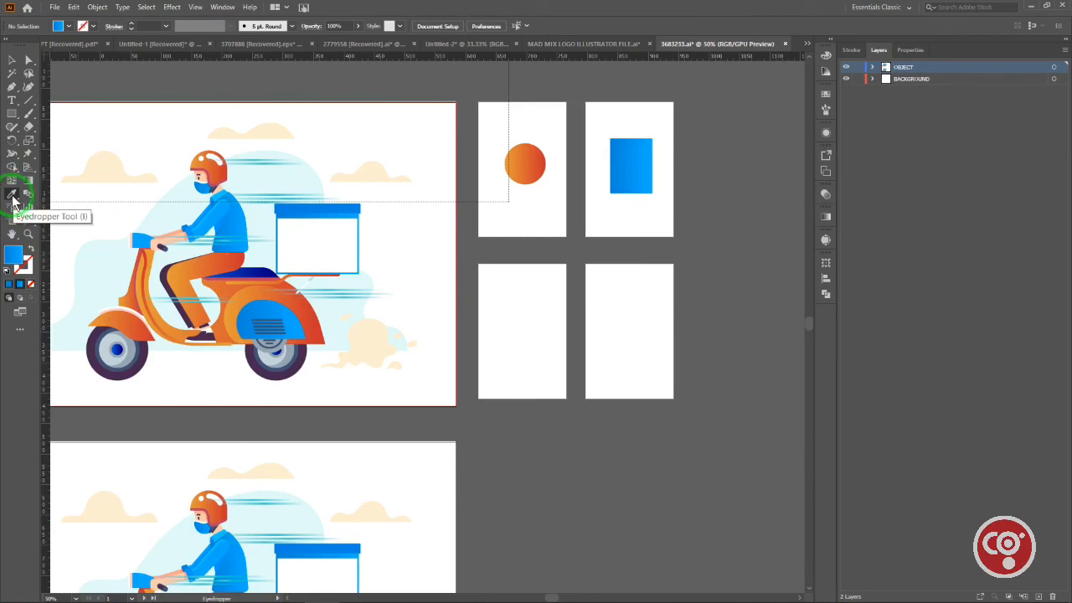
left_click(533, 158)
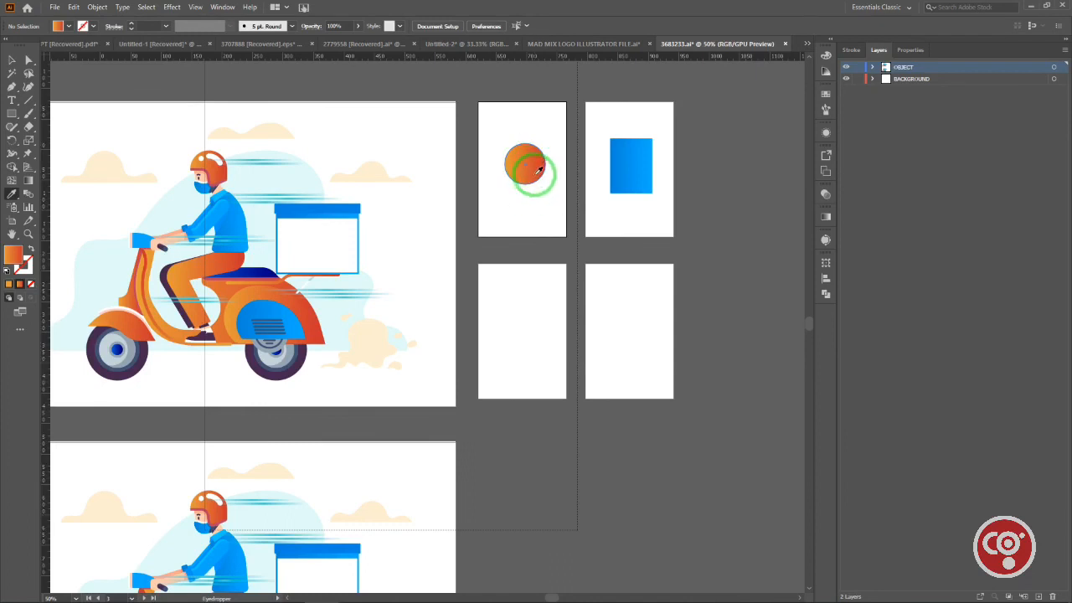
left_click(26, 59)
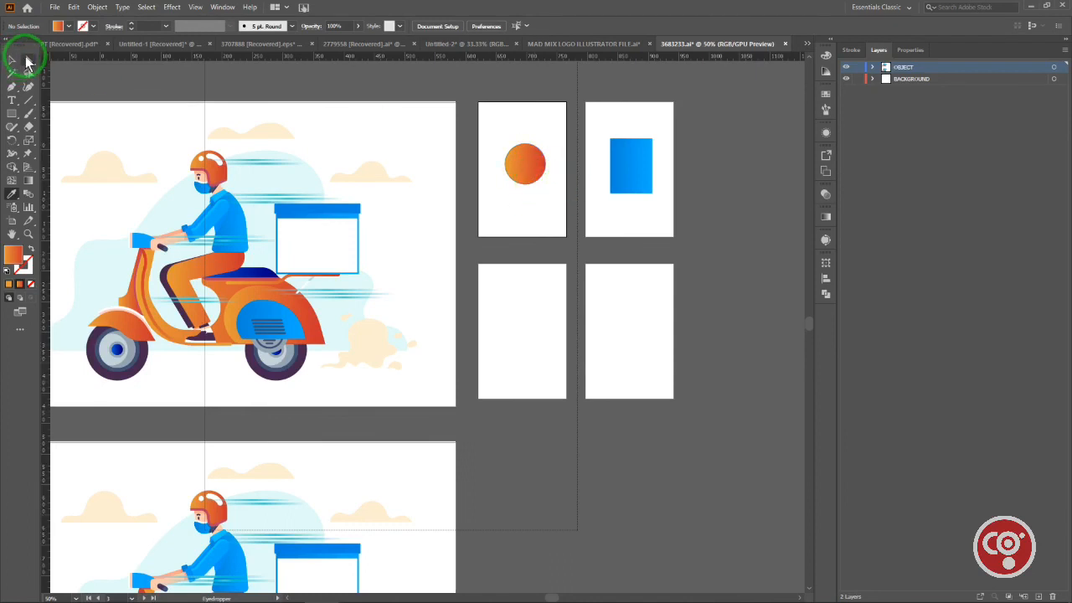
Step: Select the circle, try a speed line's teal gradient on it, and recolor it with the blue of the lower rider's face mask
left_click(522, 164)
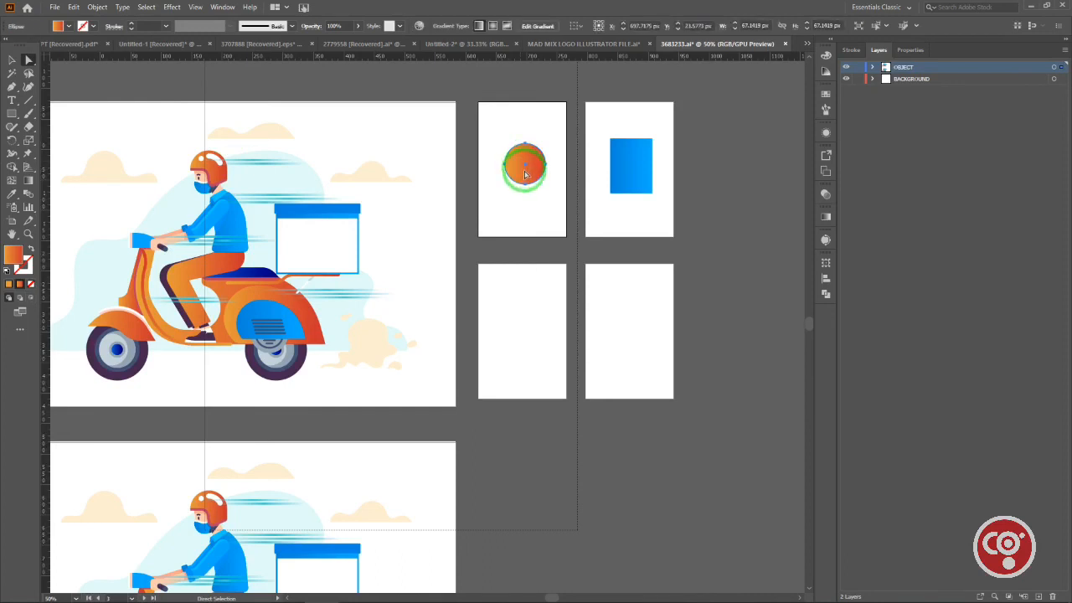
left_click(15, 194)
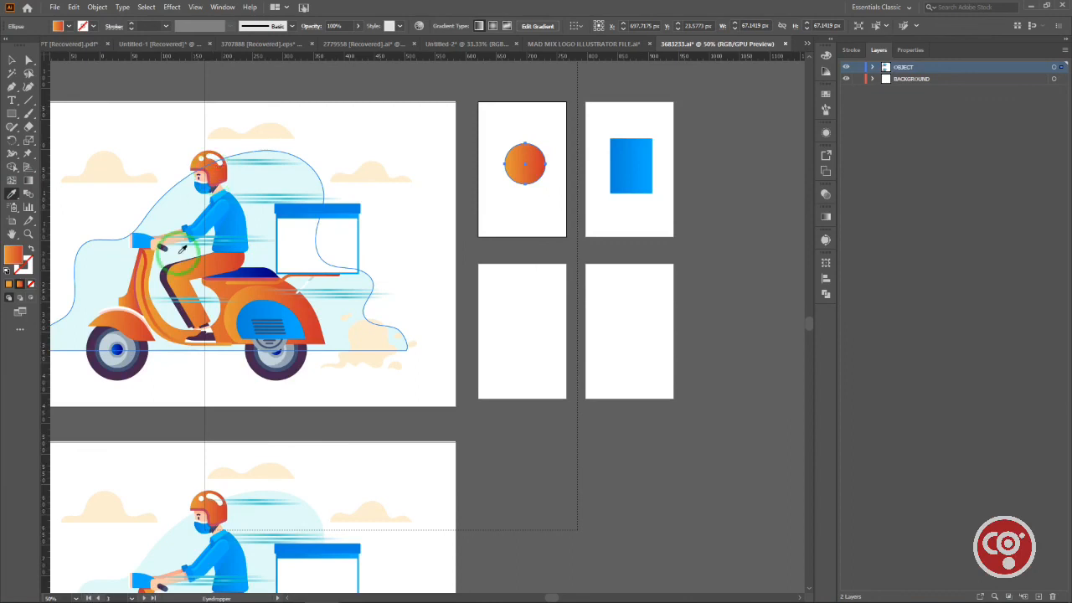
left_click(258, 234)
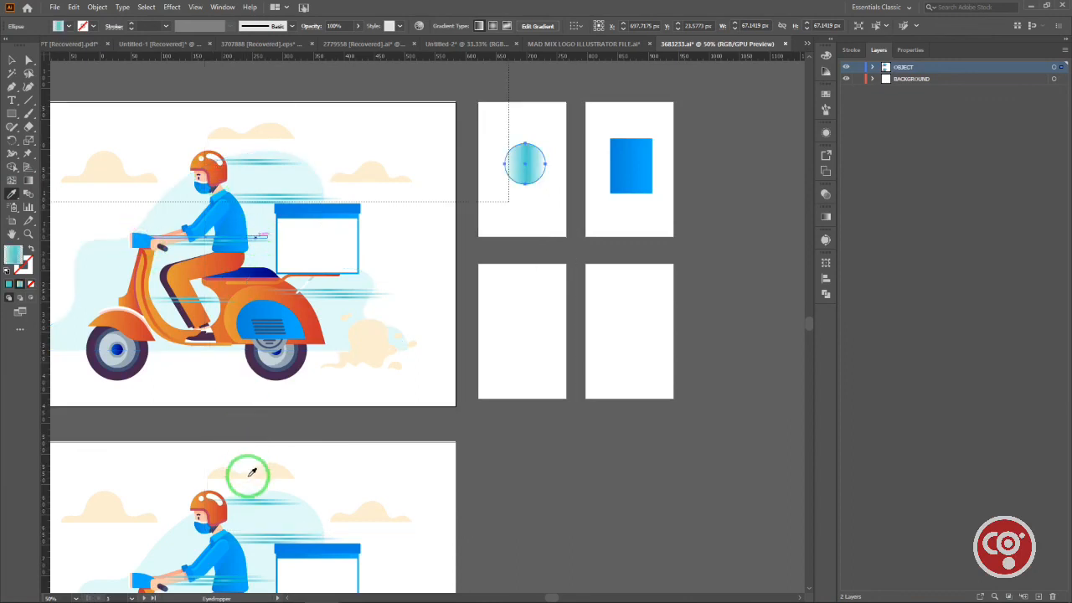
left_click(205, 522)
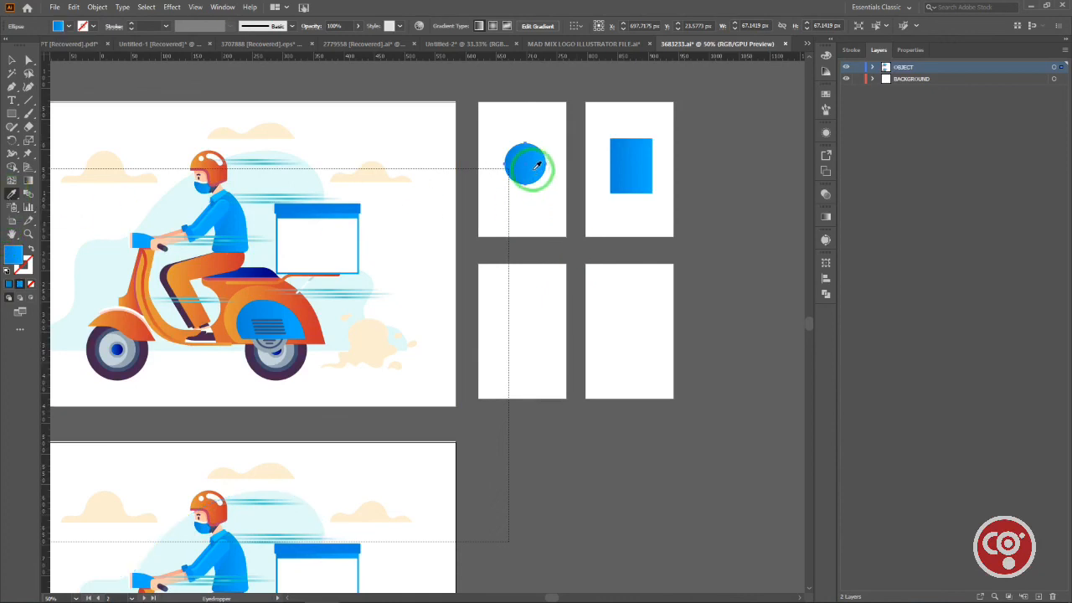
left_click(28, 60)
left_click(698, 191)
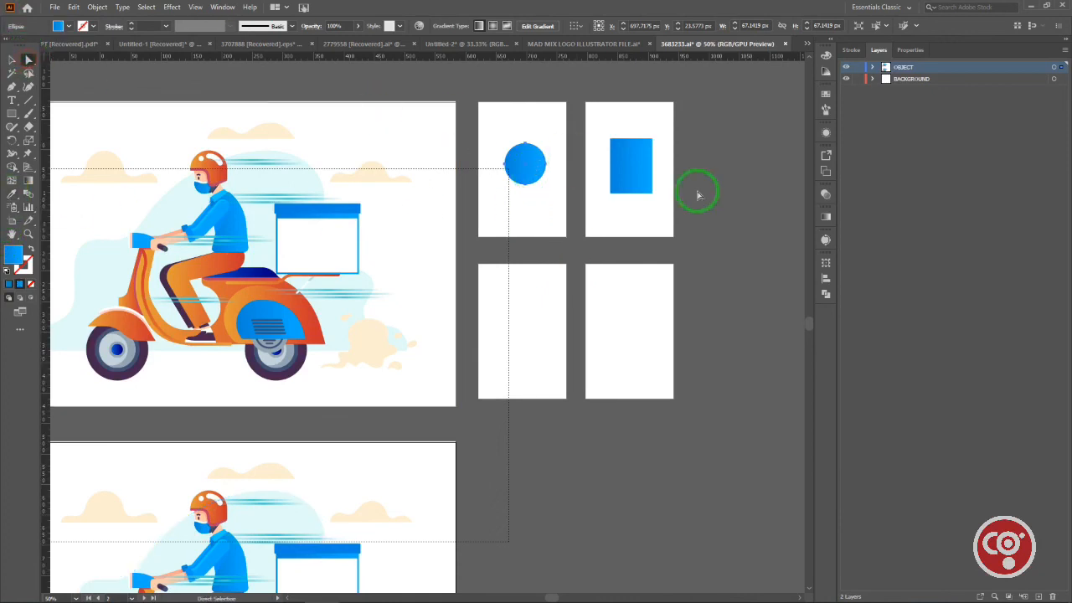
Step: Recolor the circle with the cream of the upper illustration's left cloud using the Eyedropper tool, and deselect it
left_click(519, 182)
left_click(12, 196)
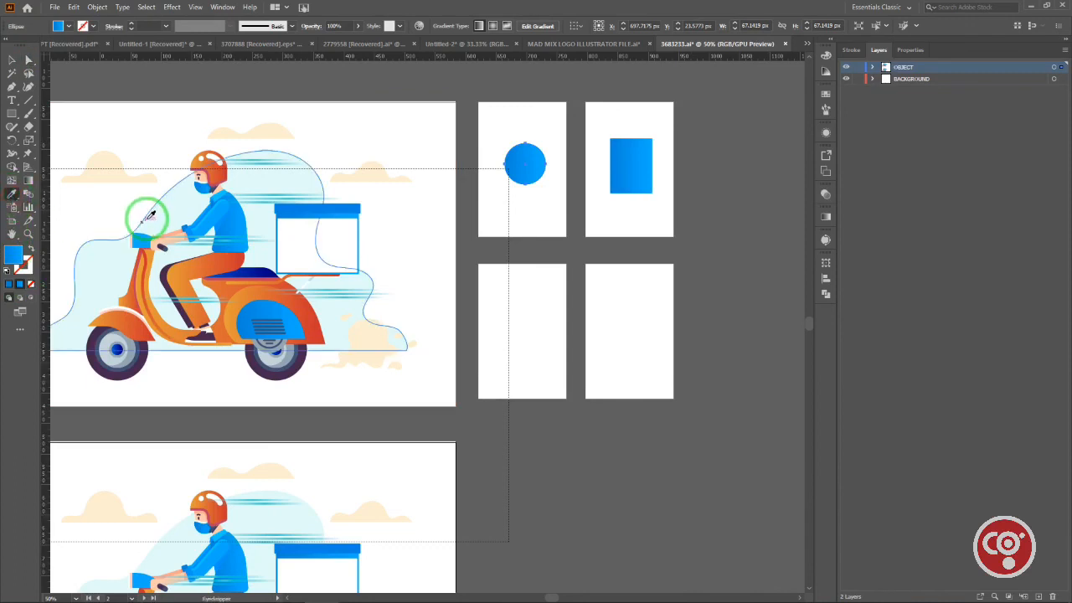
left_click(108, 167)
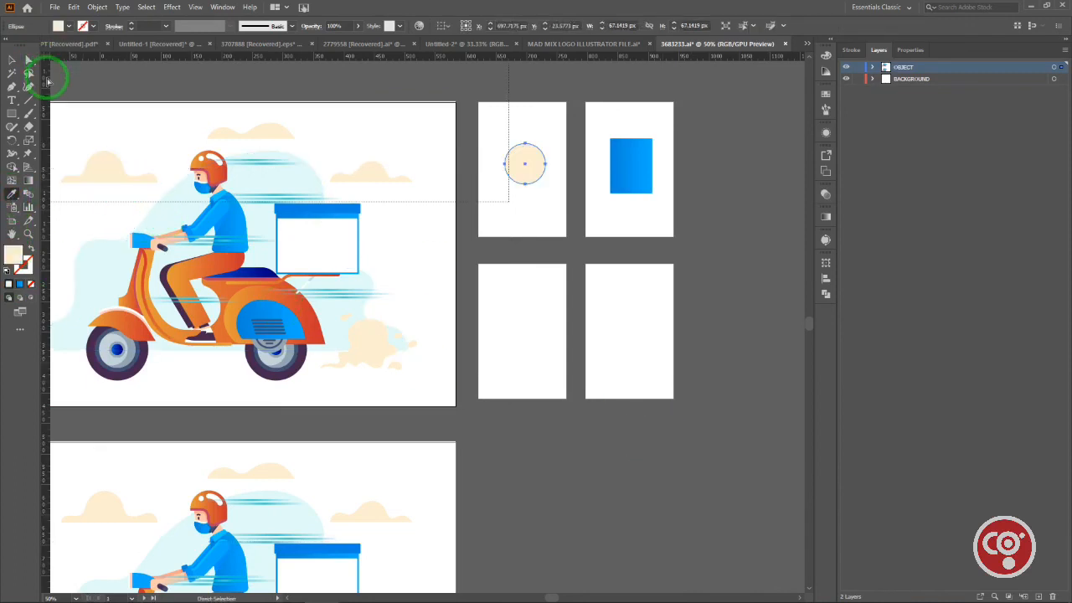
left_click(29, 60)
left_click(699, 214)
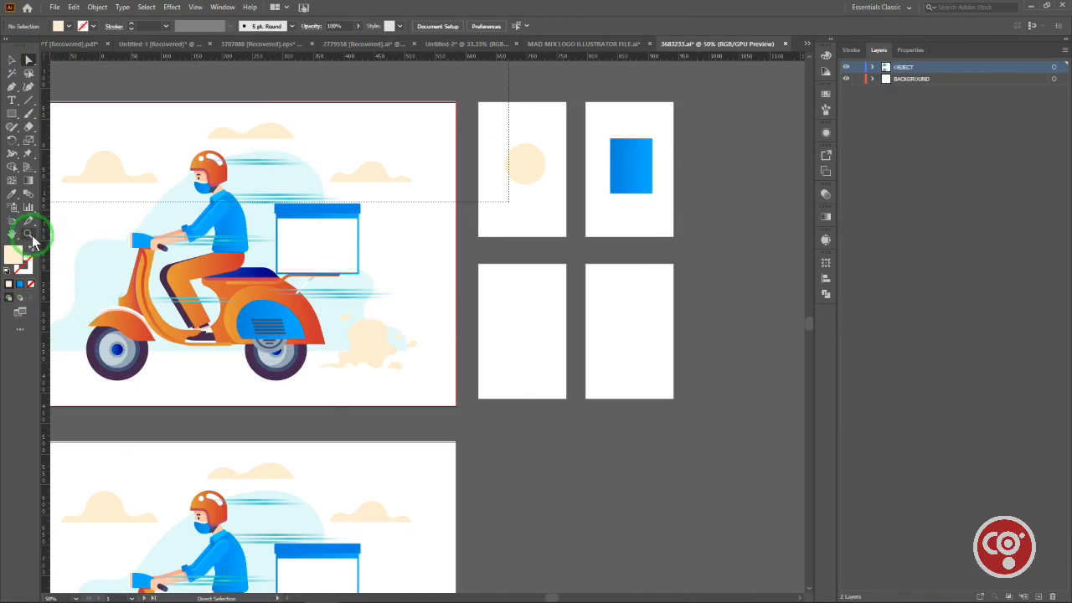
Step: Switch through the Zoom, Hand and Artboard tools, select the artboard holding the circle, and leave artboard editing with nothing selected
left_click(31, 239)
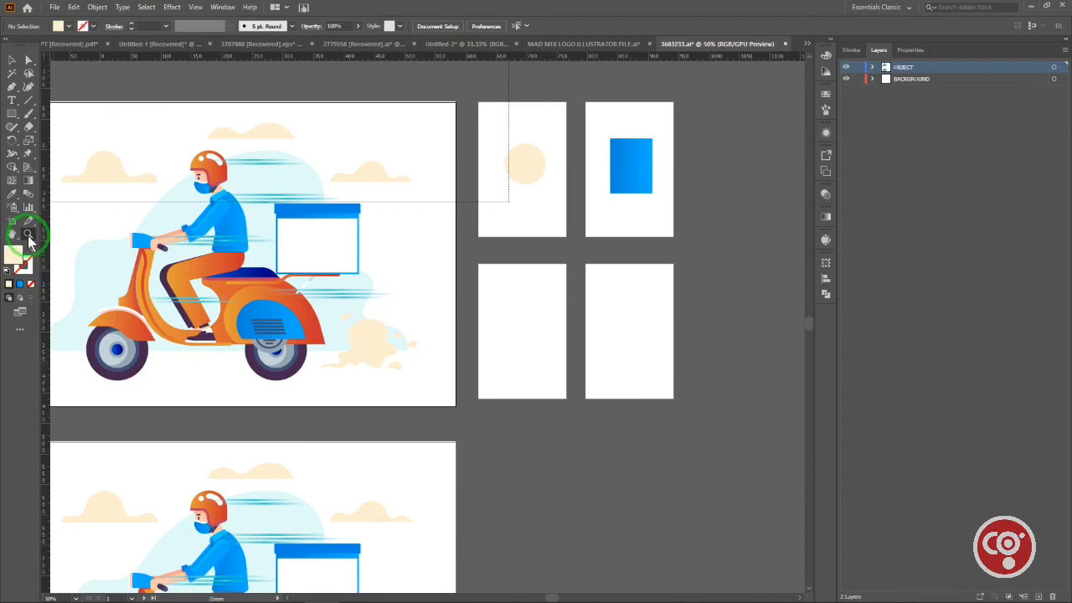
left_click(14, 240)
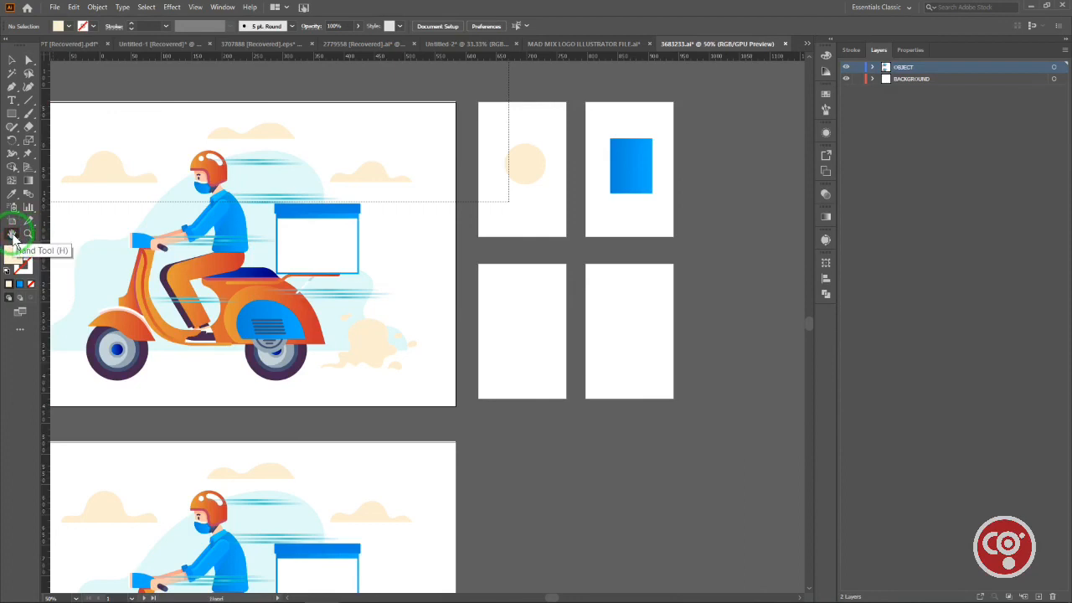
left_click(12, 225)
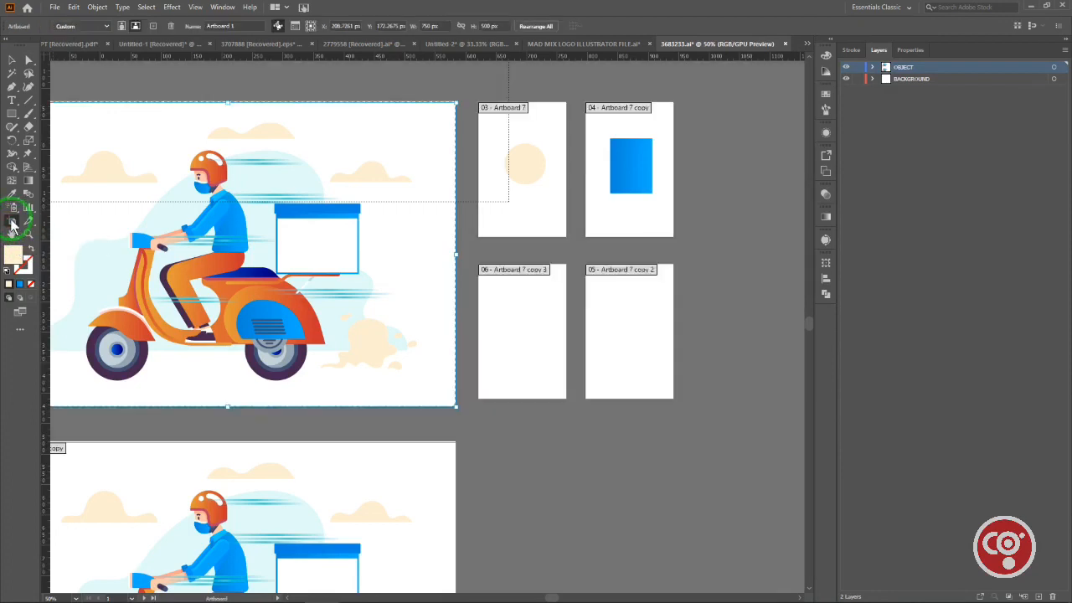
left_click(13, 204)
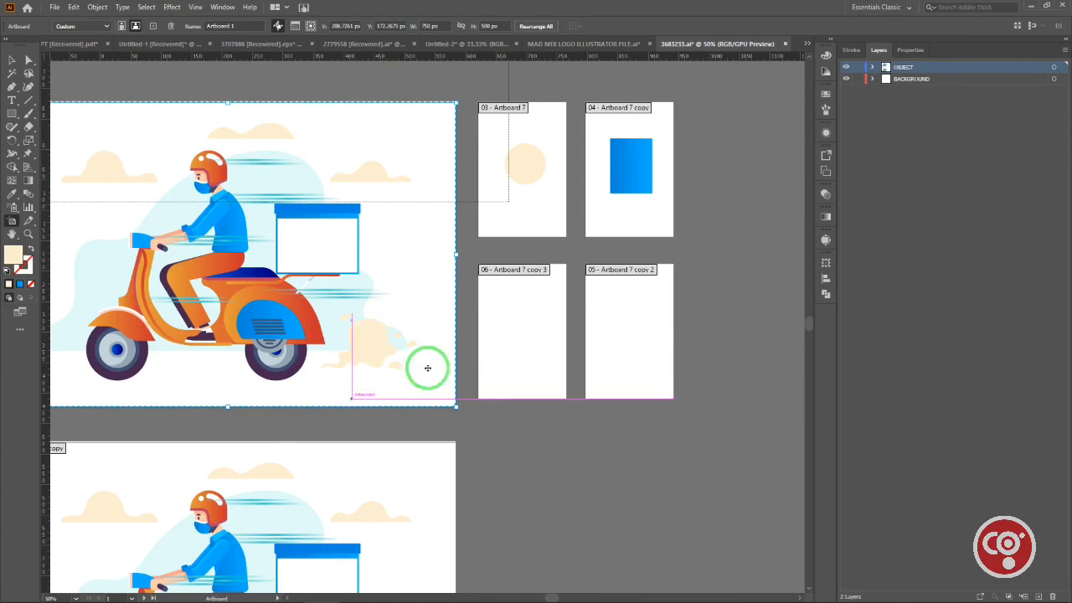
left_click(536, 173)
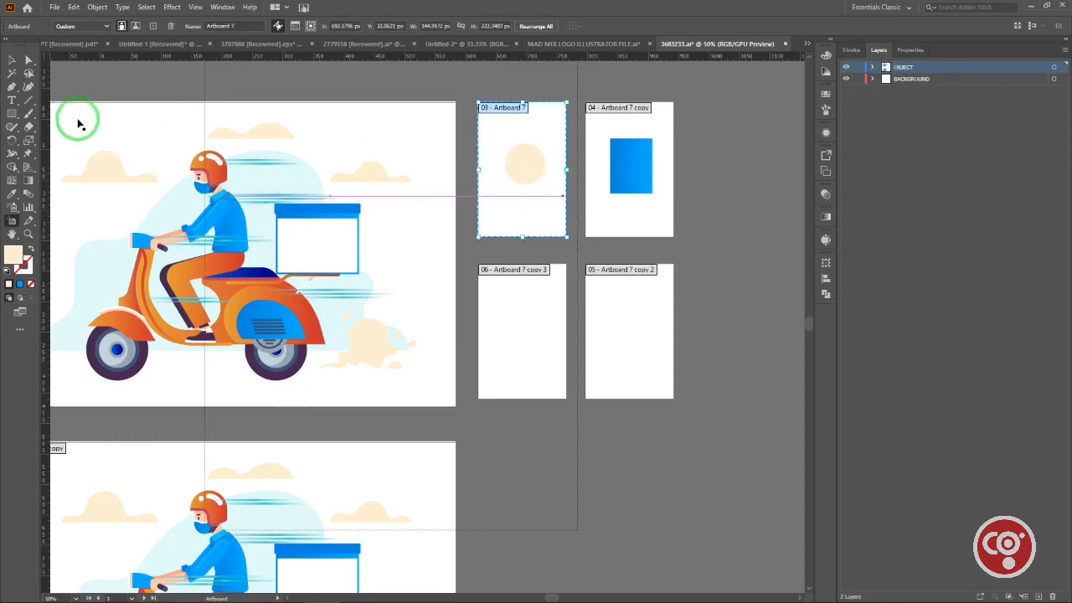
left_click(28, 60)
left_click(747, 204)
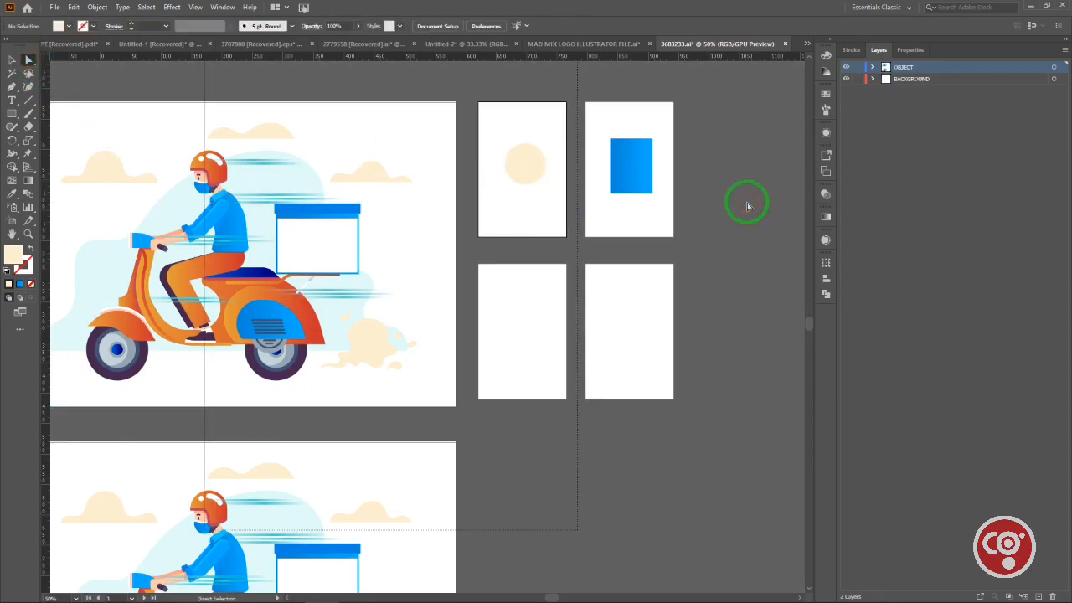